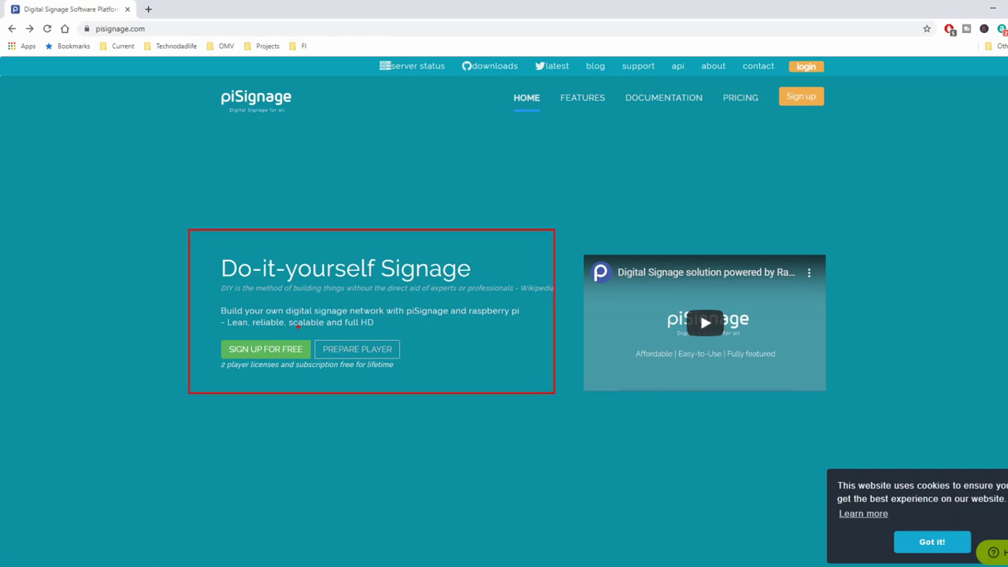
# Log in from pisignage.com to reach the Registered Players list showing the Office player
pyautogui.moveTo(220, 374); pyautogui.dragTo(347, 382)
pyautogui.press('Escape')
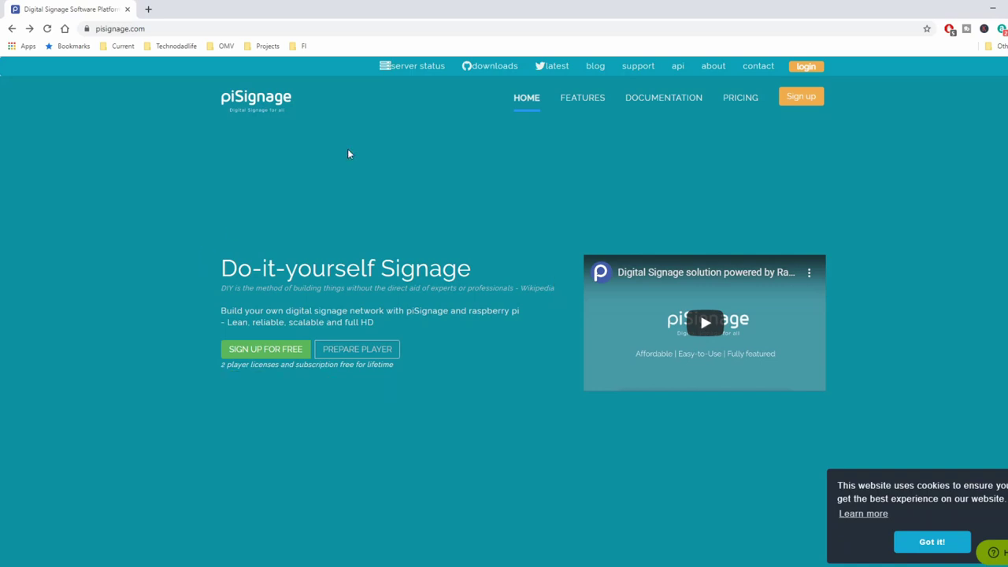
pyautogui.click(796, 99)
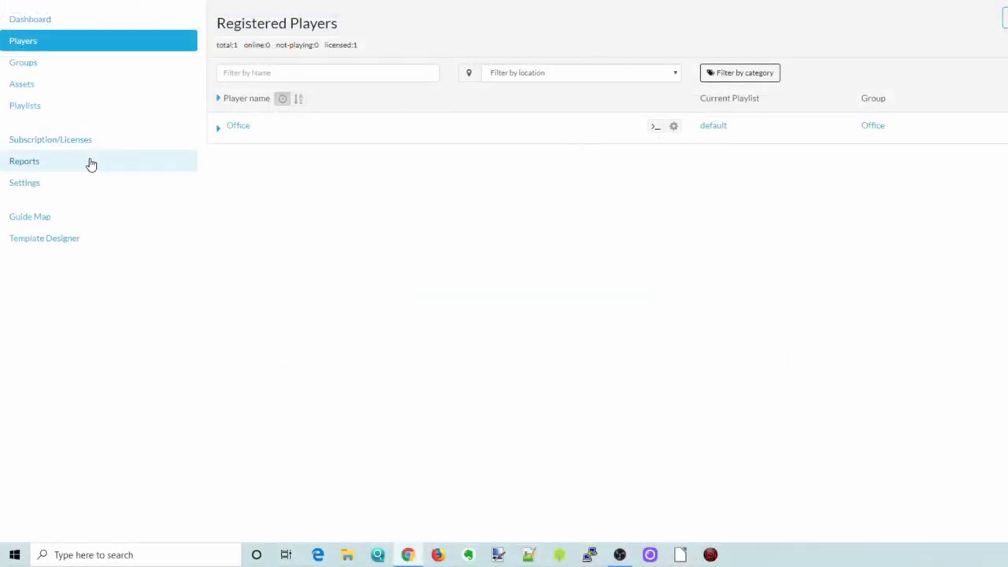
# Bring up the Guide Map setup flow covering groups, SD card preparation, assets and deployment
pyautogui.click(63, 223)
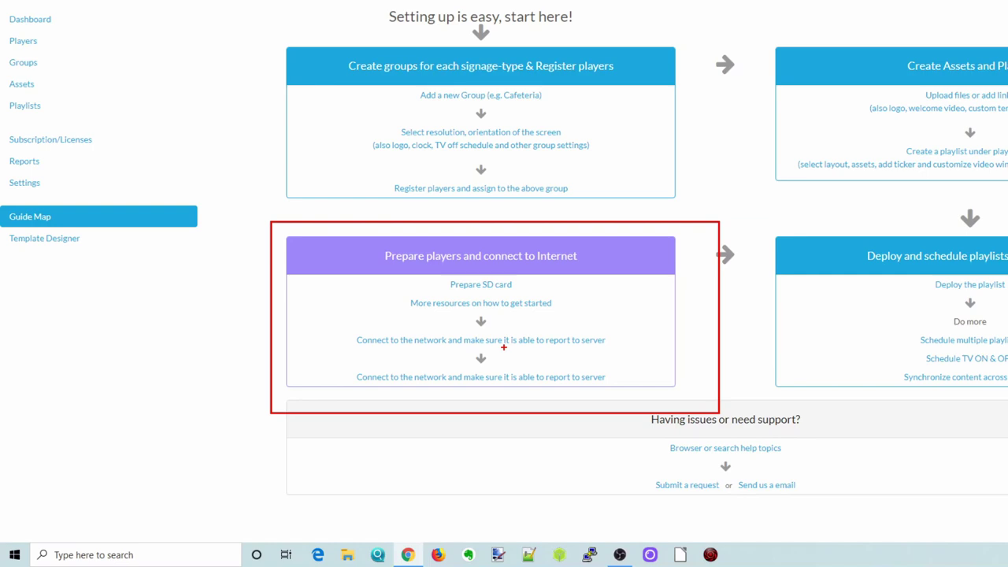
pyautogui.press('Escape')
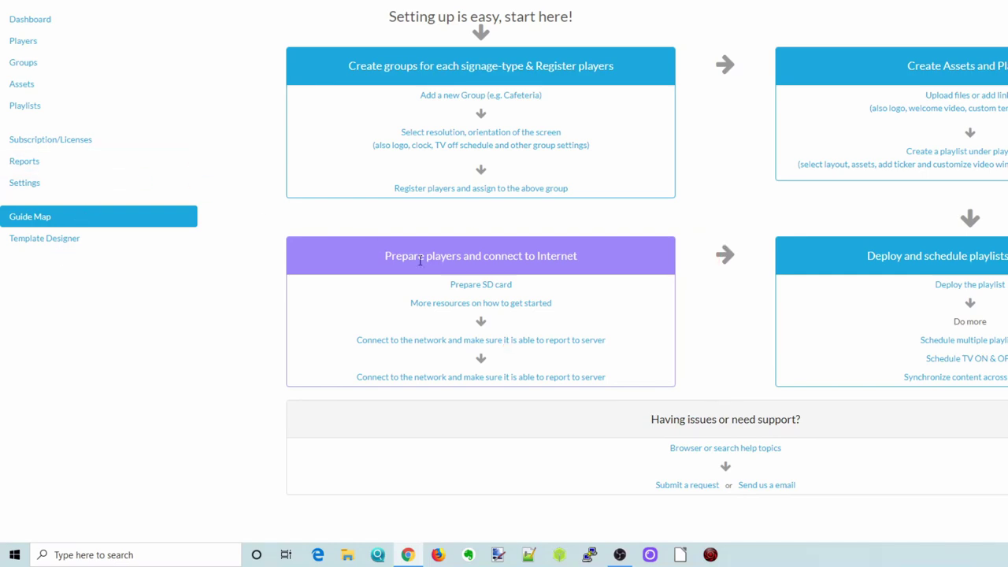
# From the Prepare SD card README's Method 1, download the pisignage 2.4.1 player image zip
pyautogui.click(486, 288)
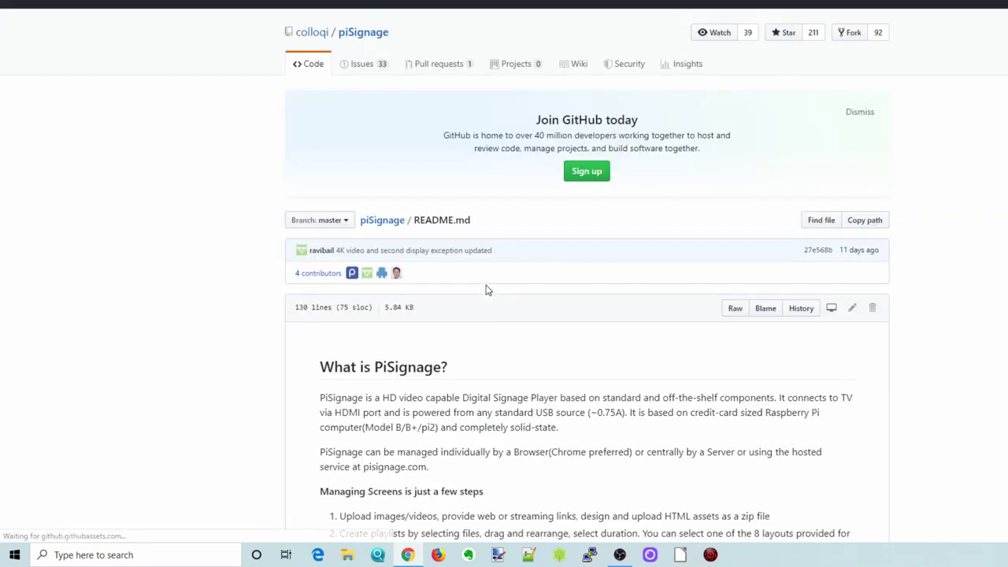
pyautogui.scroll(-1, 420, 284)
pyautogui.scroll(-4, 420, 284)
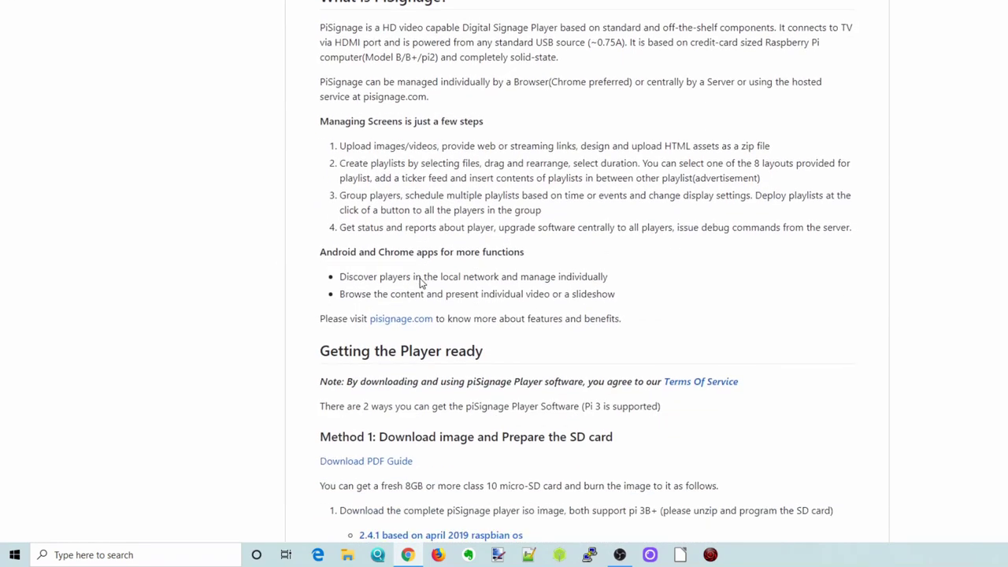
pyautogui.scroll(-2, 420, 278)
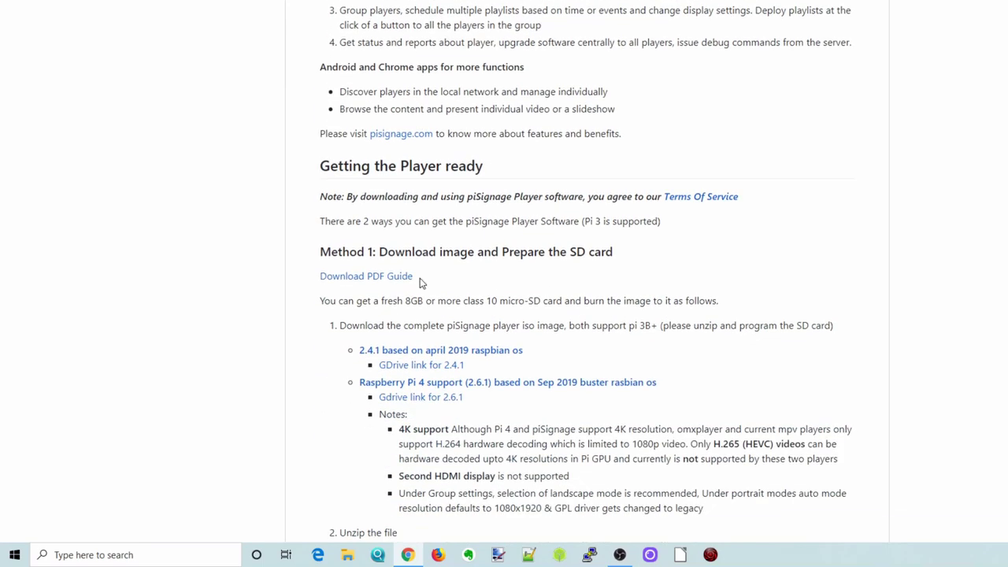
pyautogui.scroll(6, 420, 280)
pyautogui.scroll(1, 420, 284)
pyautogui.scroll(-6, 420, 283)
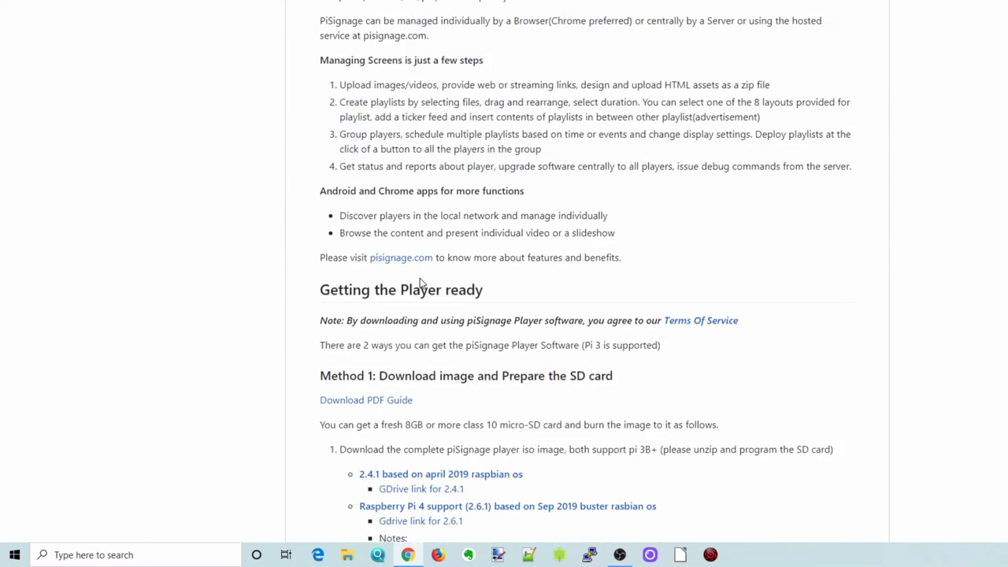
pyautogui.scroll(-1, 420, 283)
pyautogui.scroll(-3, 420, 284)
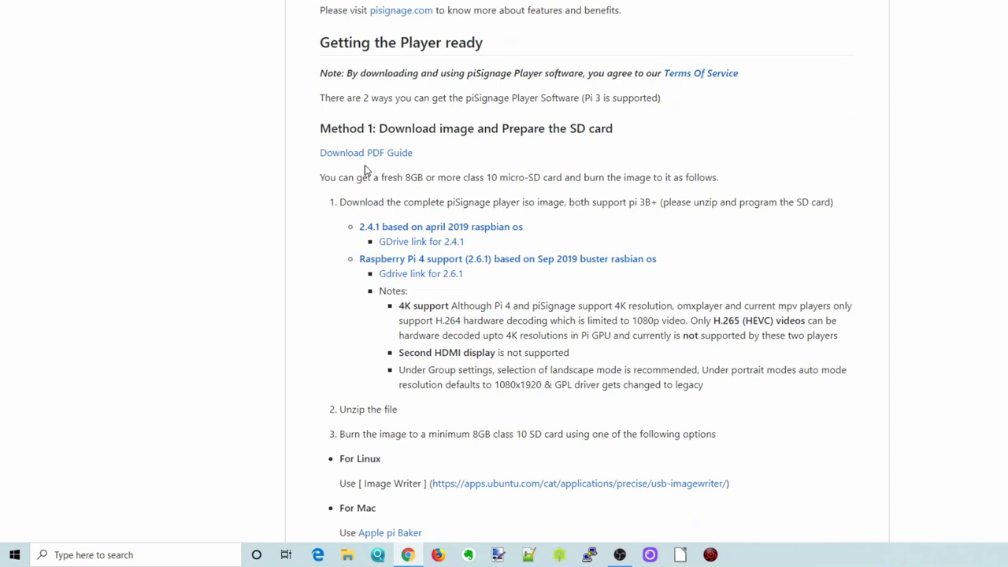
pyautogui.click(462, 232)
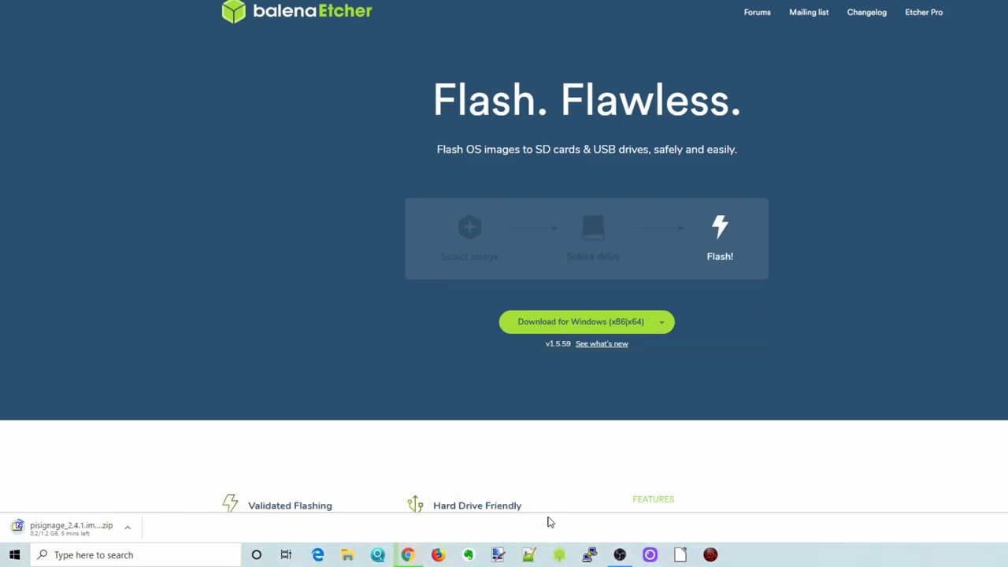
# Launch the installed balenaEtcher desktop app
pyautogui.click(559, 555)
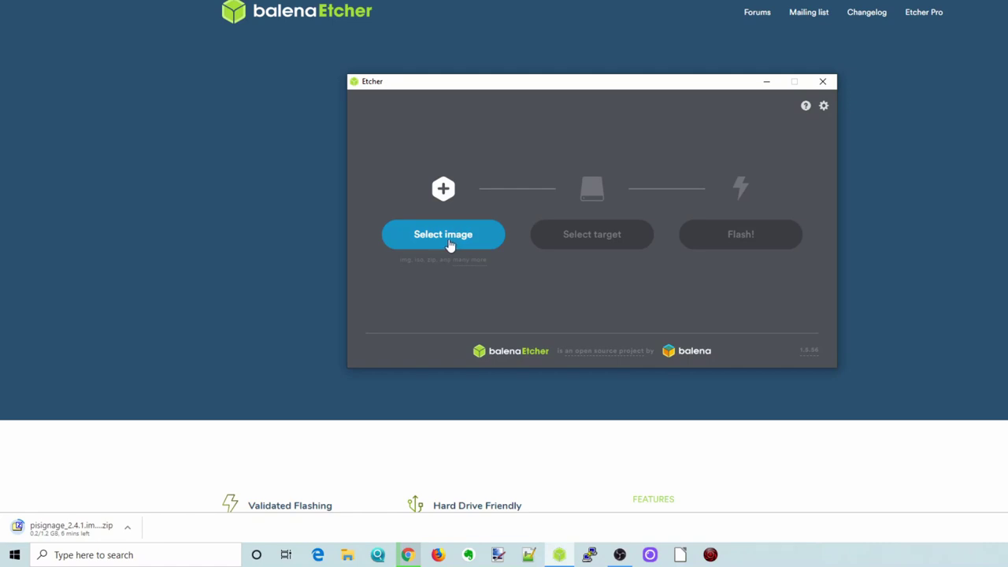
# In Etcher, choose pisignage_2.4.1.img as the image and the TS-RDF5 SD Transcend card as target
pyautogui.click(449, 246)
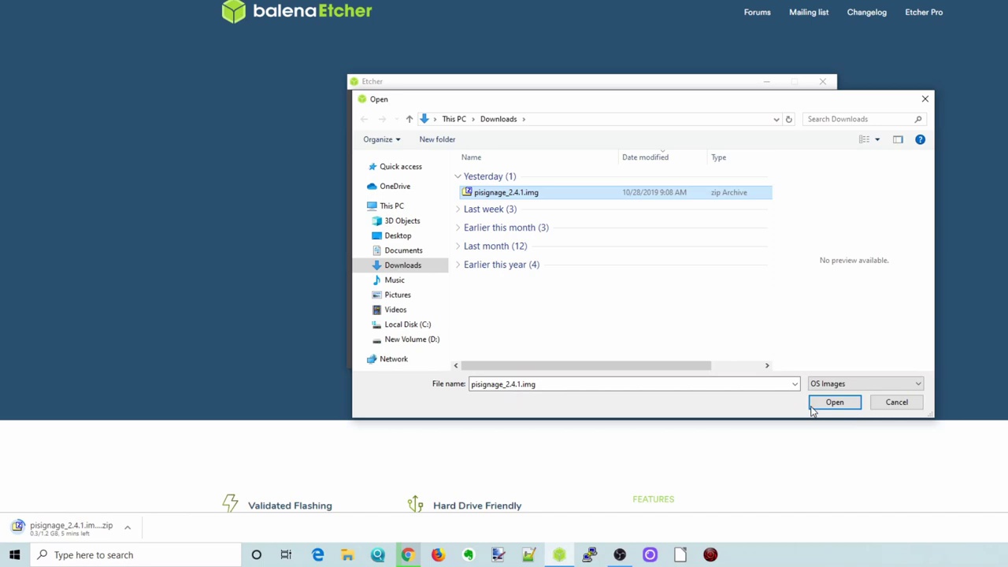
pyautogui.click(835, 402)
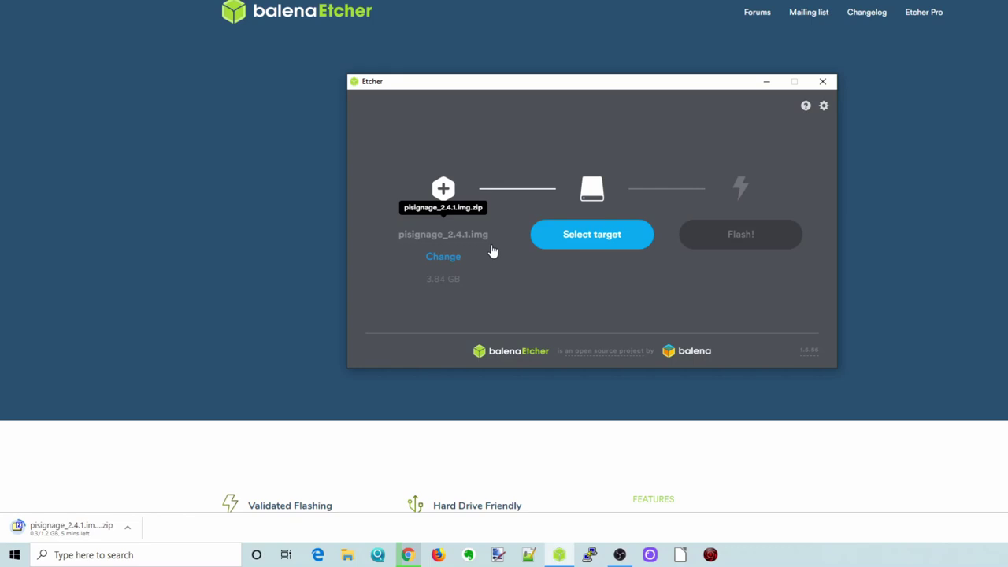
pyautogui.click(575, 246)
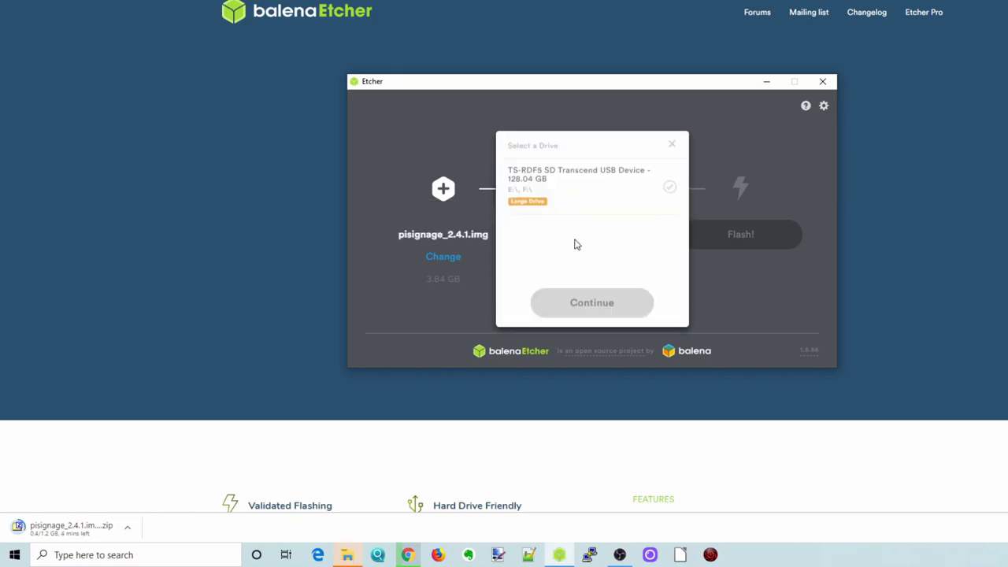
pyautogui.click(578, 186)
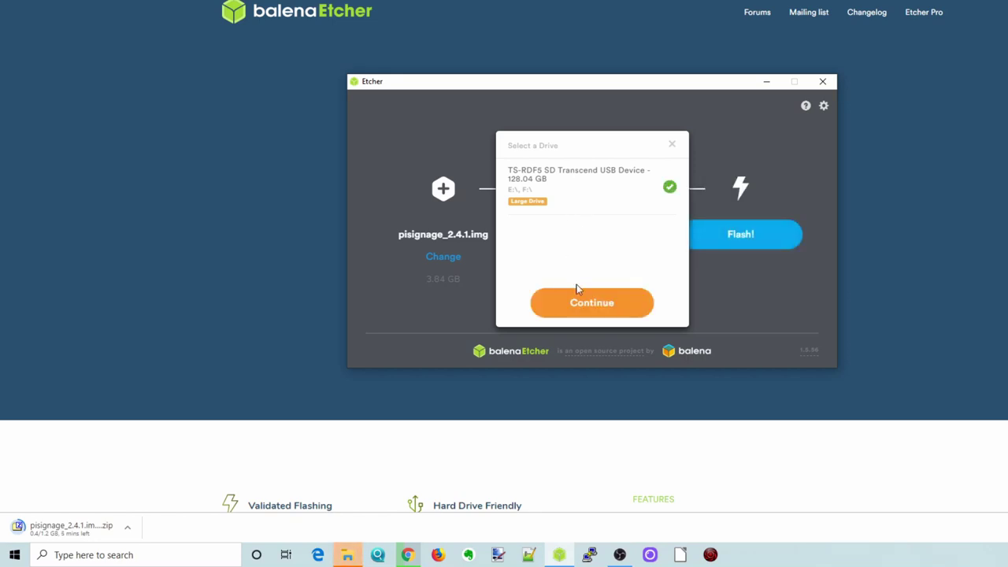
pyautogui.click(603, 314)
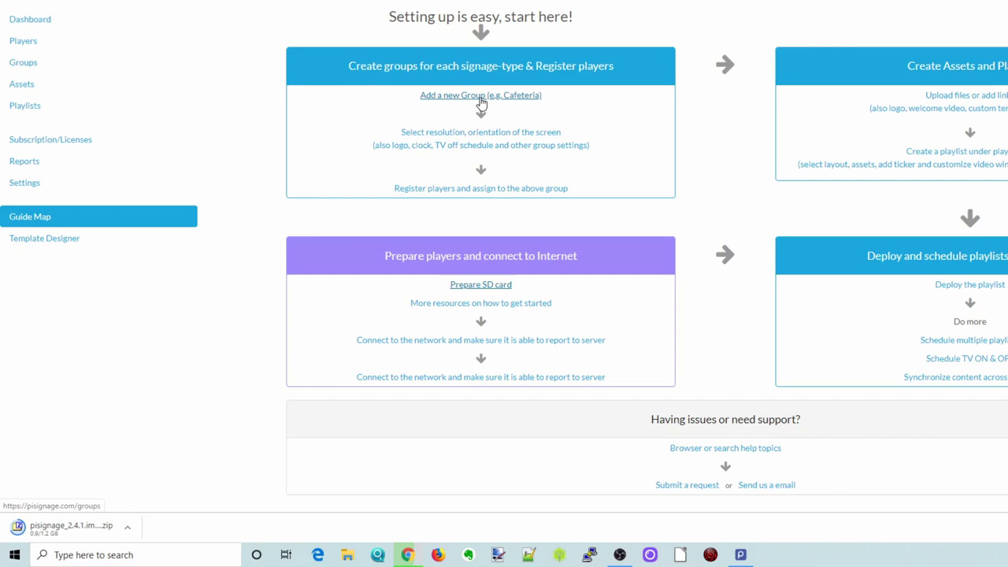
# Check the default and Office groups, then open the Office player's name for editing
pyautogui.click(483, 95)
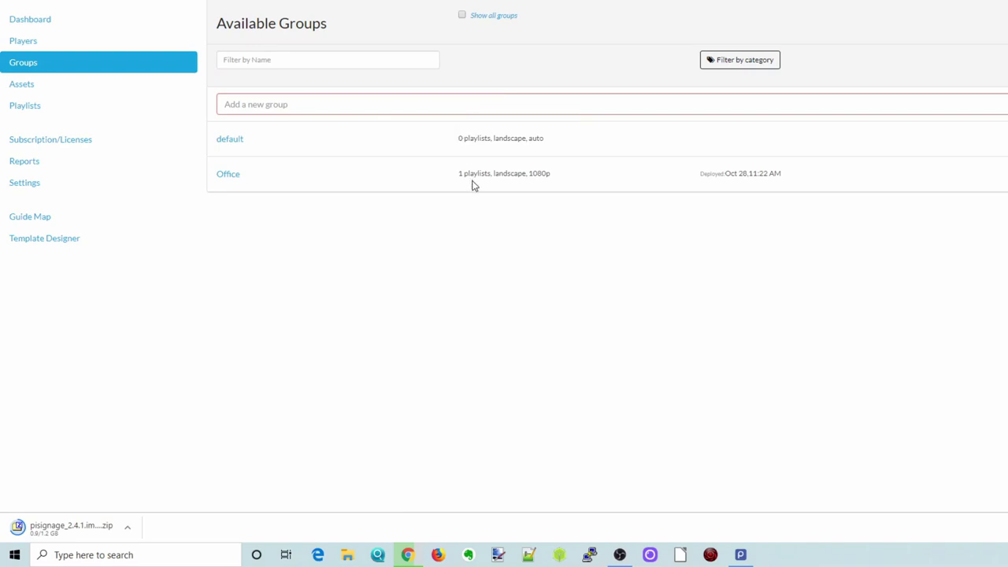
pyautogui.click(50, 49)
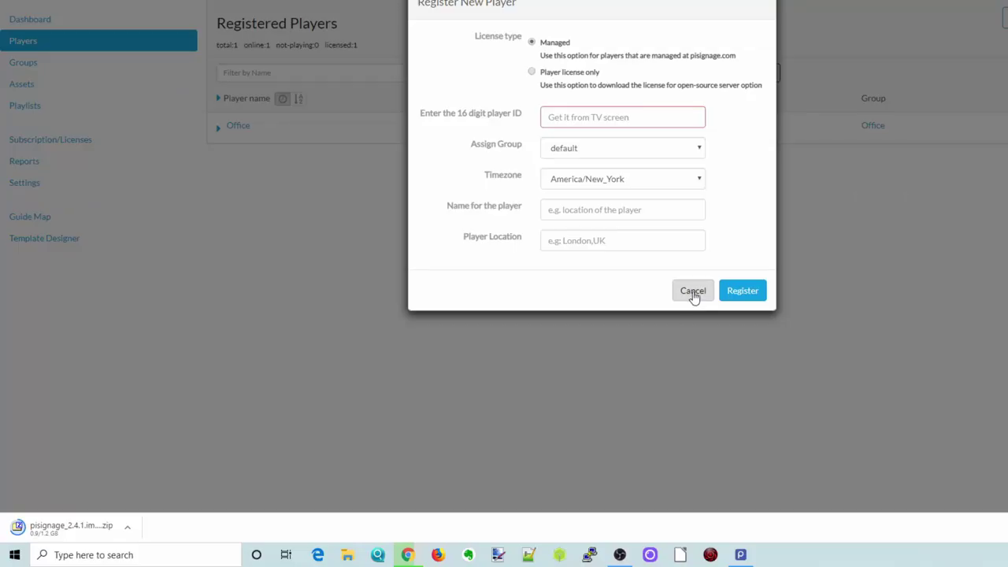
pyautogui.click(693, 291)
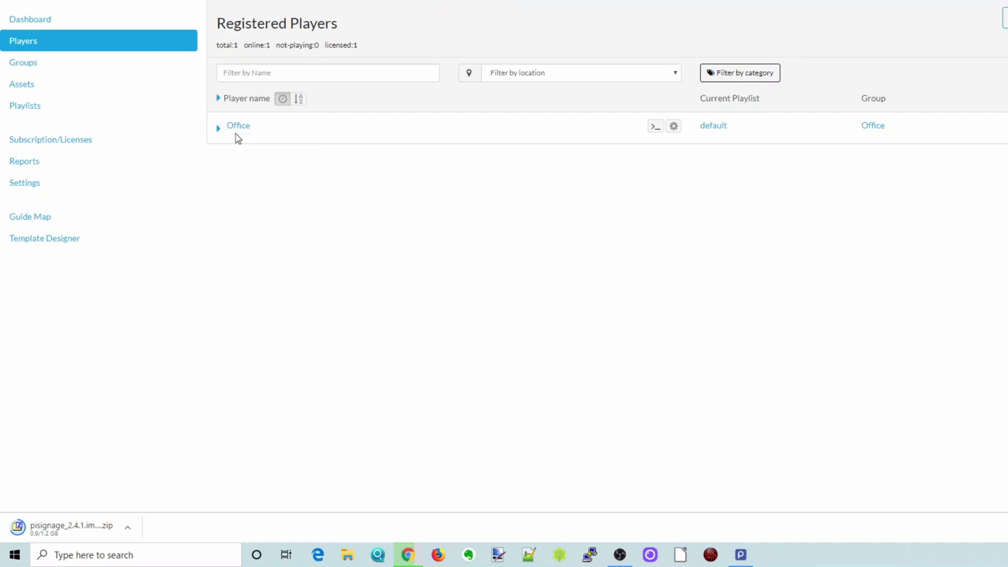
pyautogui.click(237, 132)
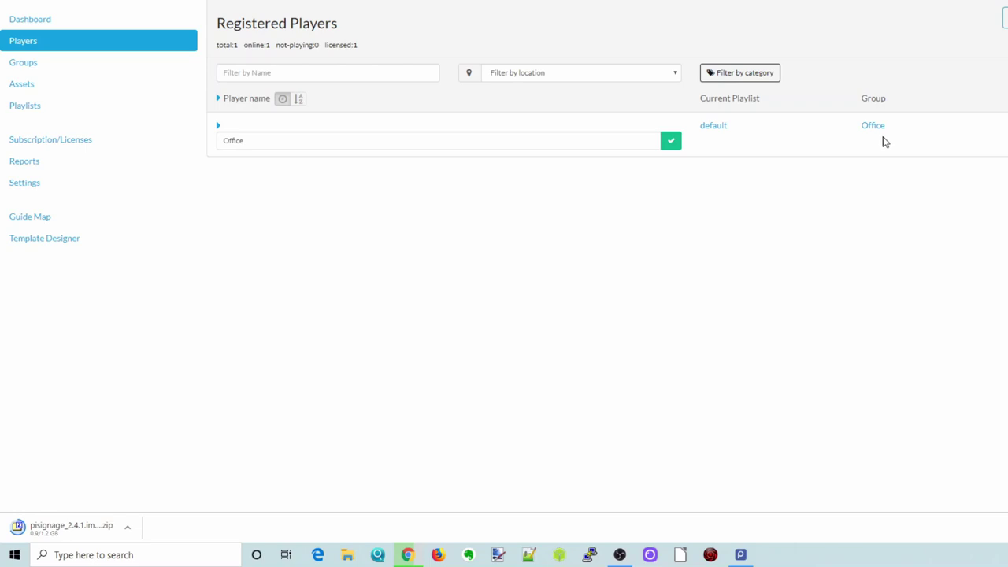
# Open the Office group's Schedule Playlists page from the Groups list
pyautogui.click(30, 72)
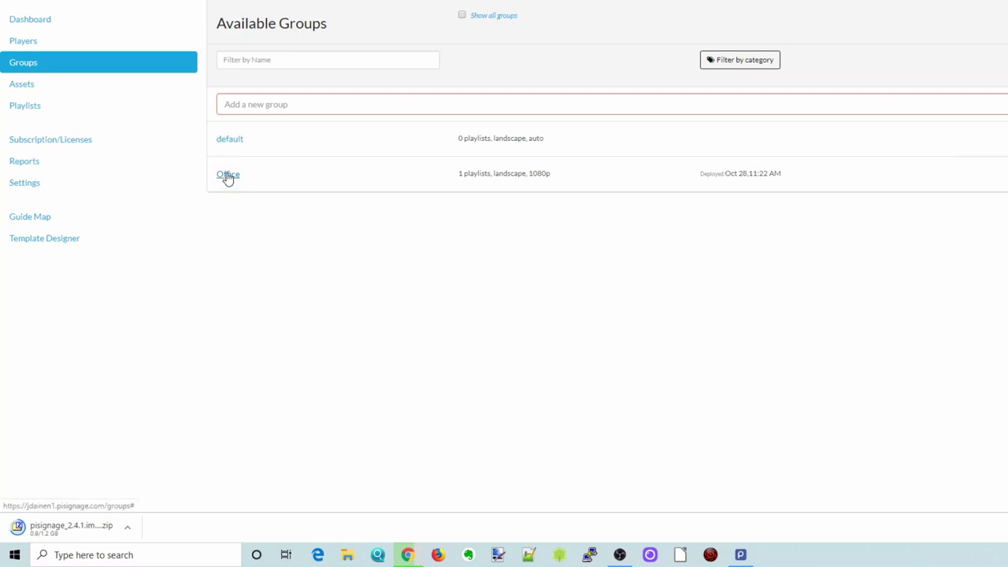
pyautogui.click(227, 177)
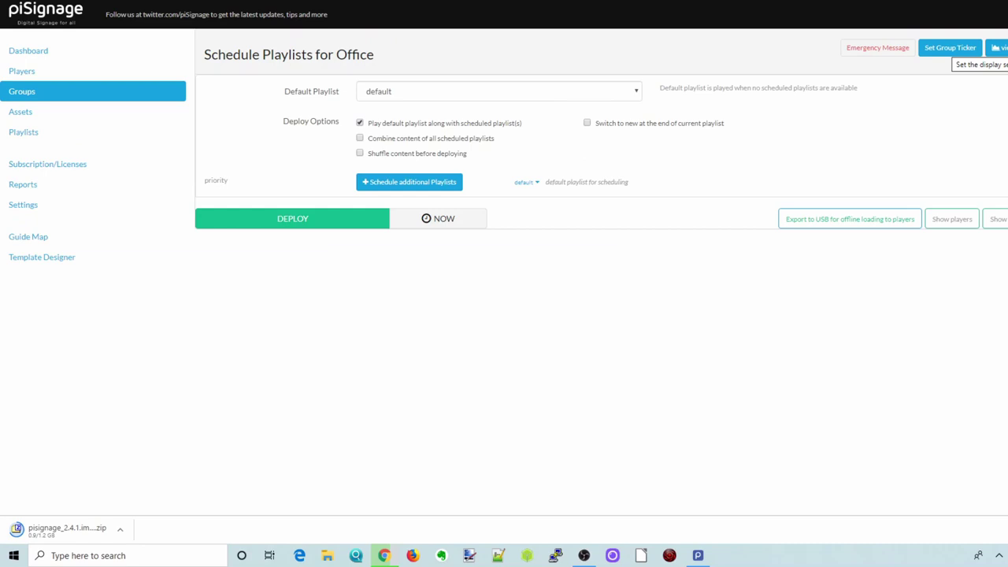
# Set Fit video to Letterbox in the Office group's Player settings and save them
pyautogui.click(994, 49)
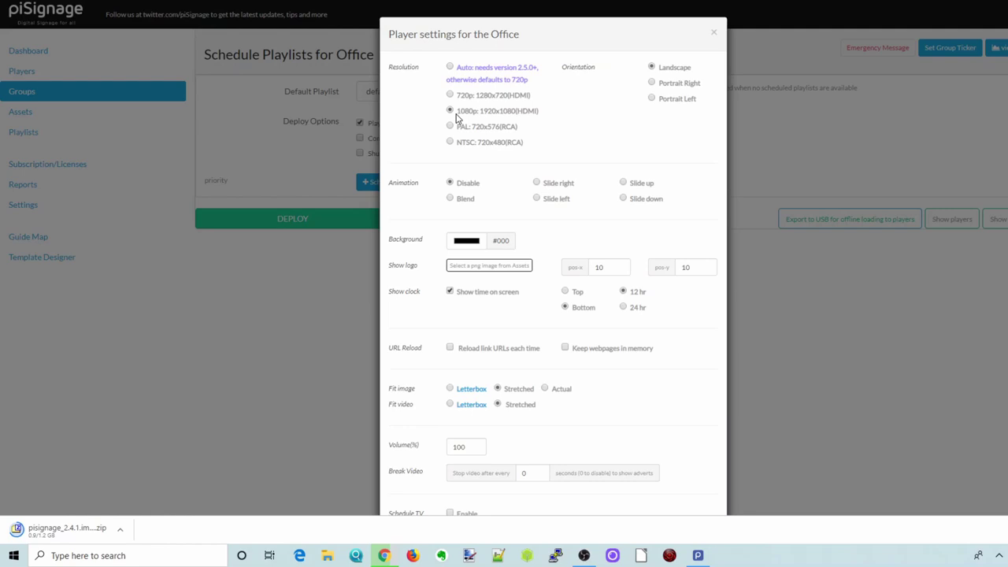
pyautogui.scroll(-3, 601, 143)
pyautogui.scroll(1, 603, 145)
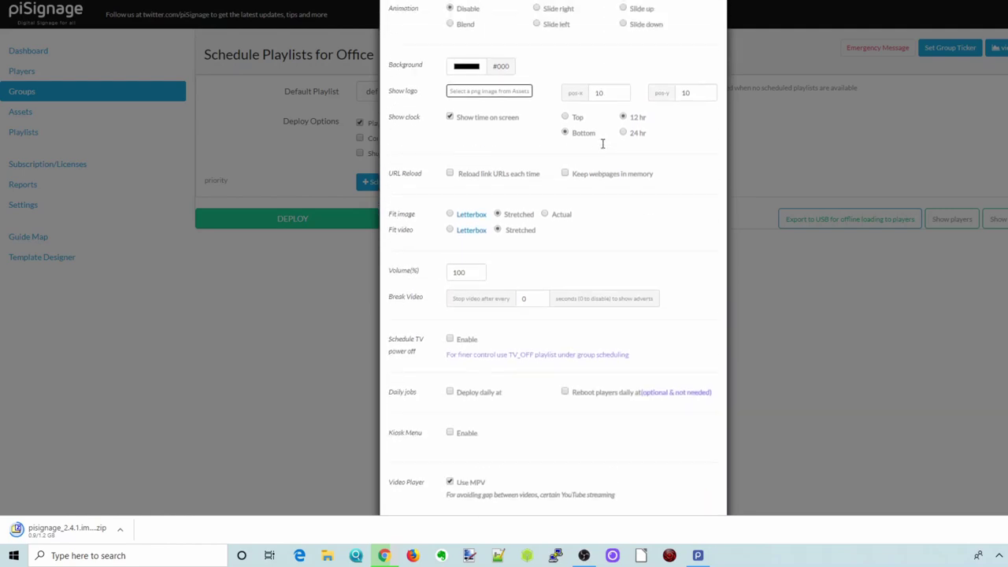
pyautogui.scroll(1, 604, 147)
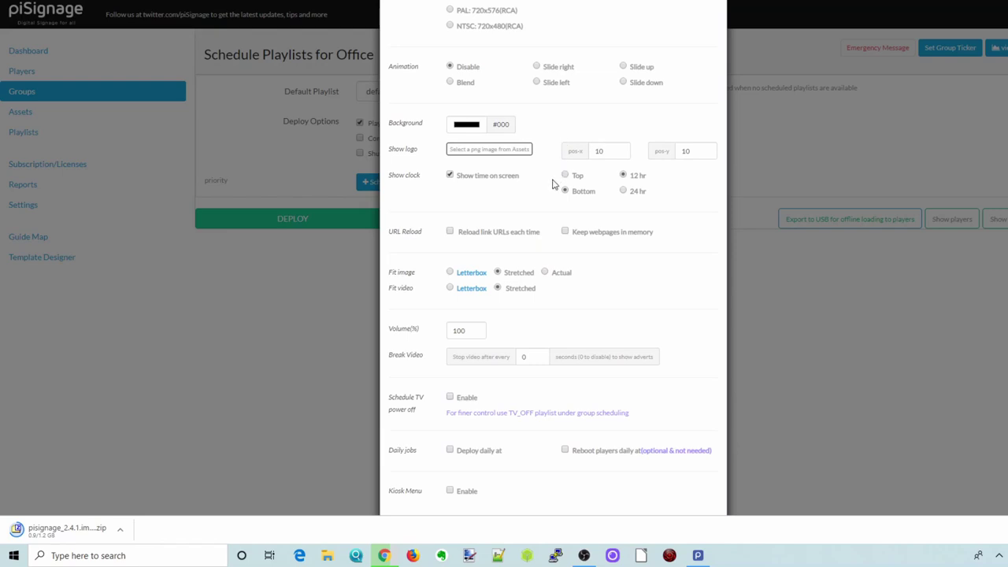
pyautogui.scroll(-2, 565, 230)
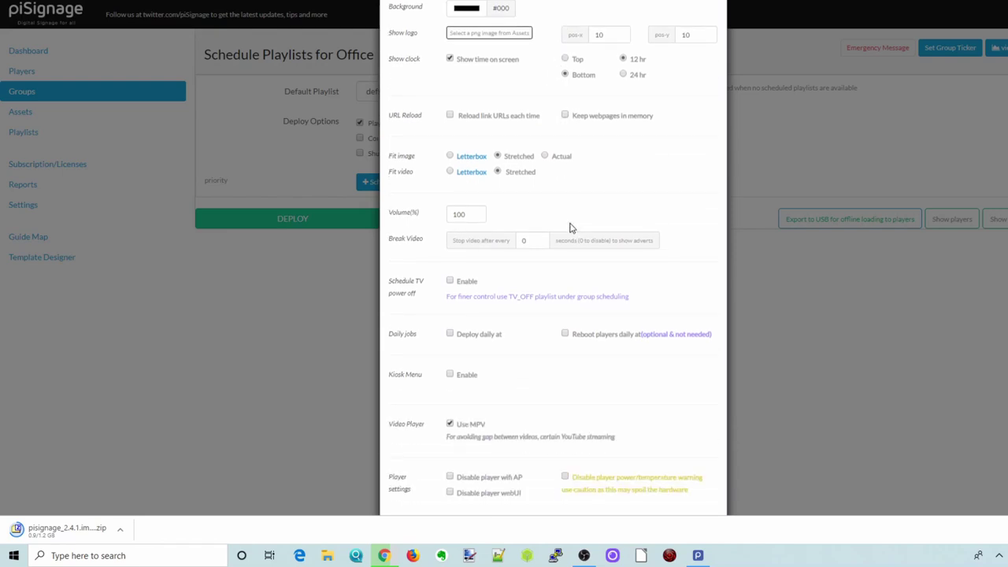
pyautogui.scroll(-1, 573, 226)
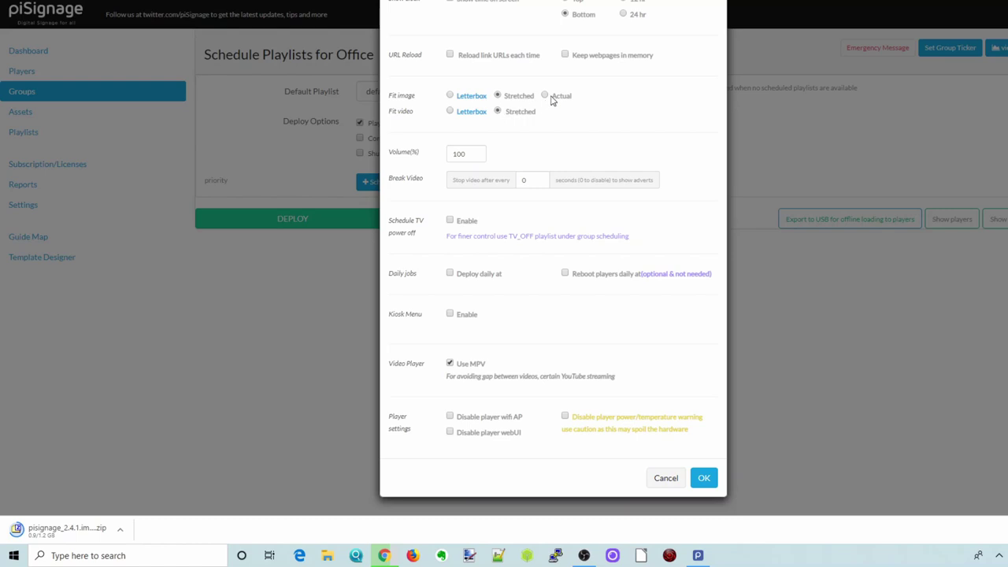
pyautogui.click(450, 112)
pyautogui.click(703, 478)
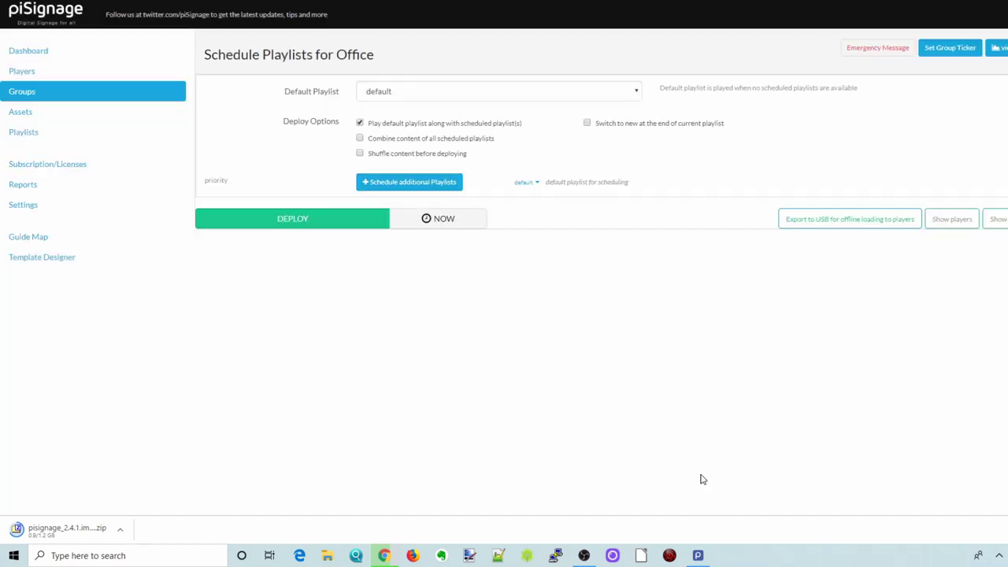
# Deploy the Office group to its players, then view the Available Assets list
pyautogui.click(312, 223)
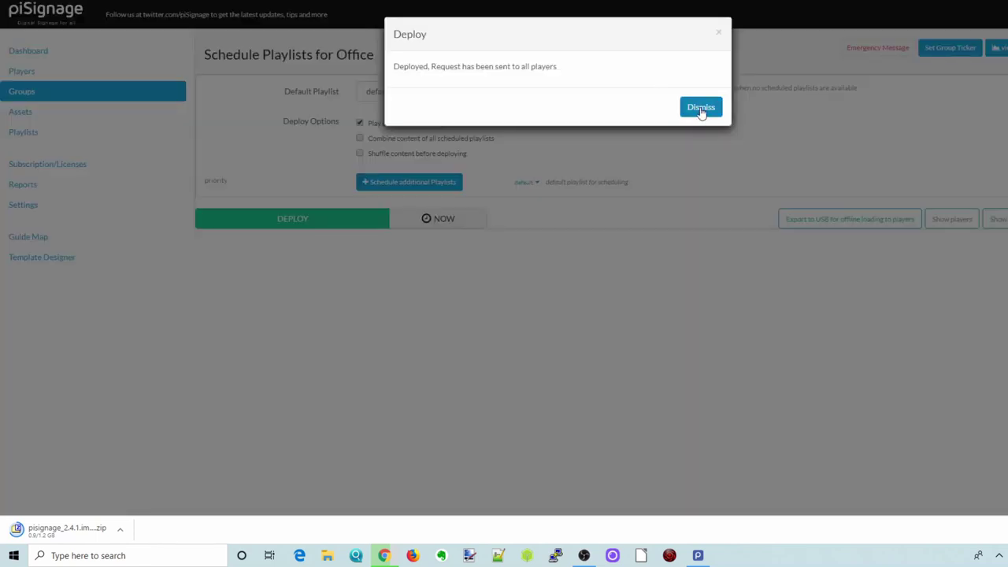
pyautogui.click(701, 109)
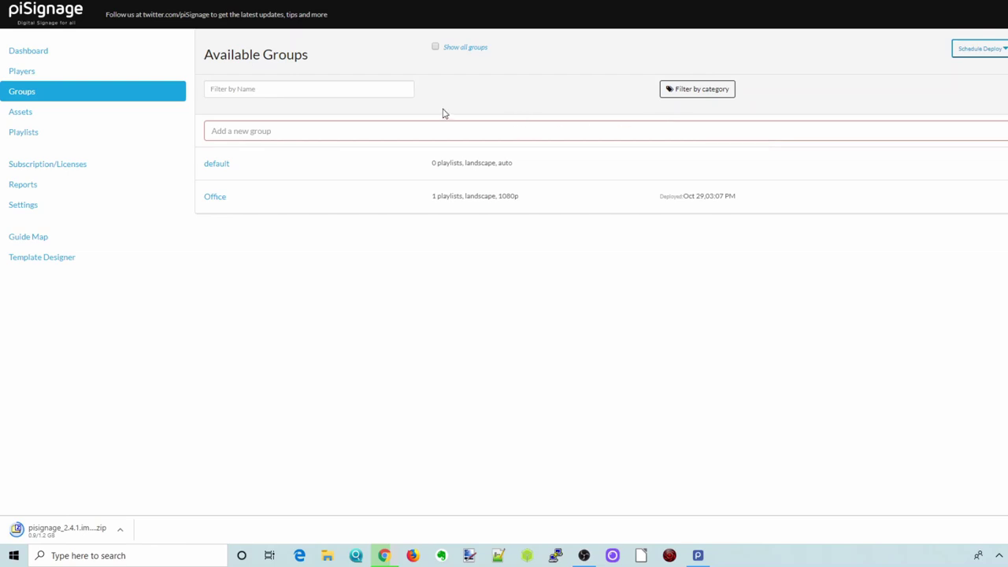
pyautogui.click(41, 114)
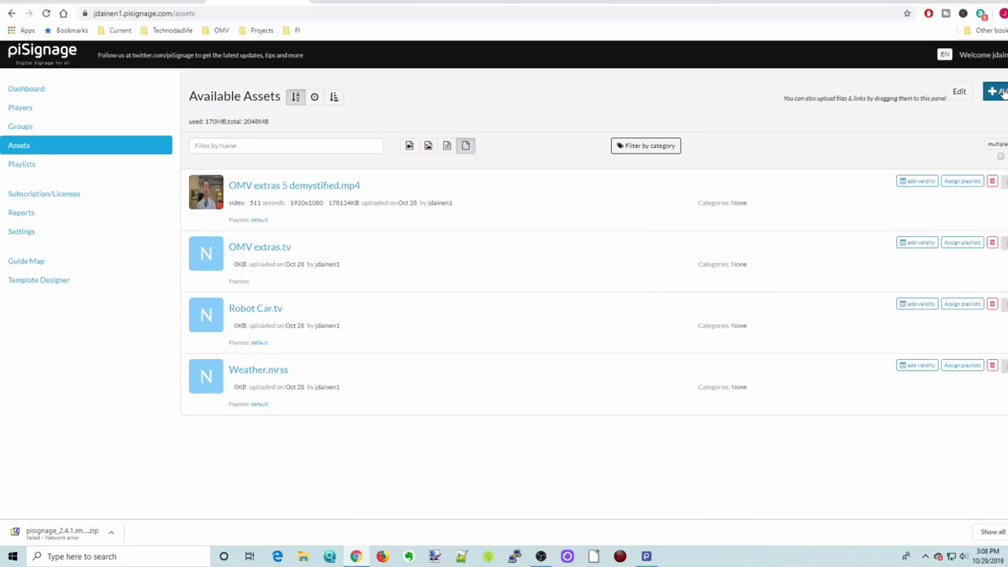
pyautogui.click(999, 91)
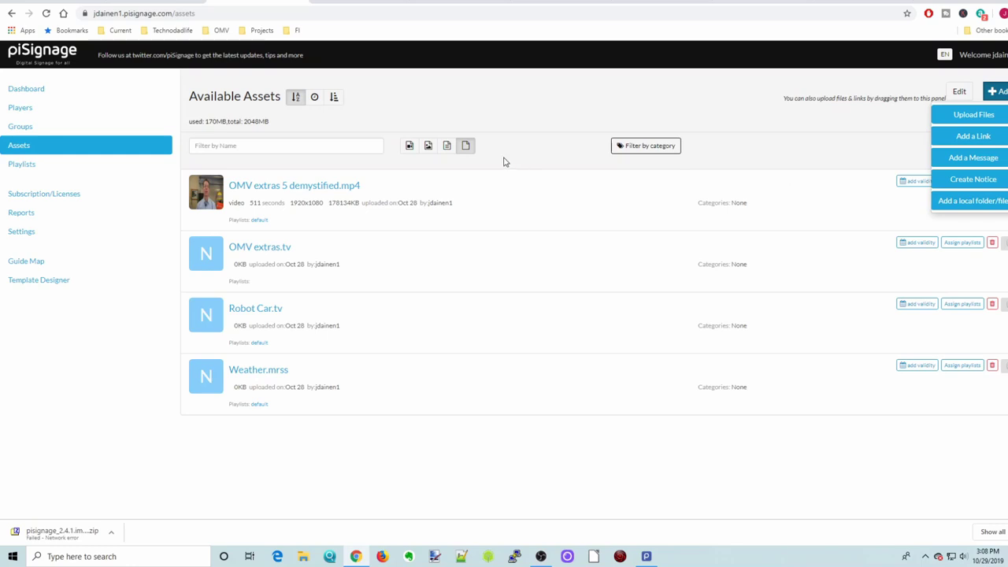
pyautogui.click(974, 115)
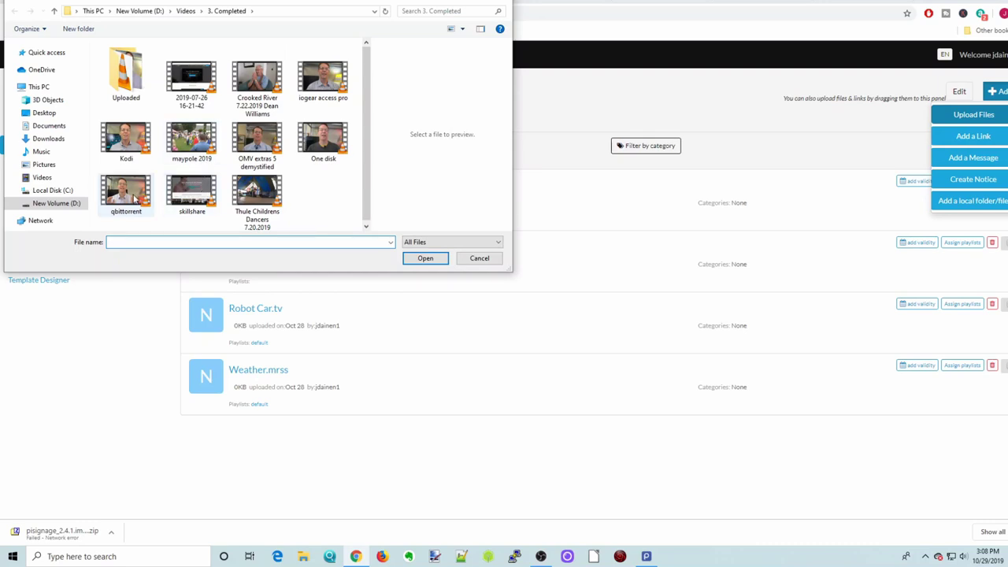
pyautogui.click(126, 191)
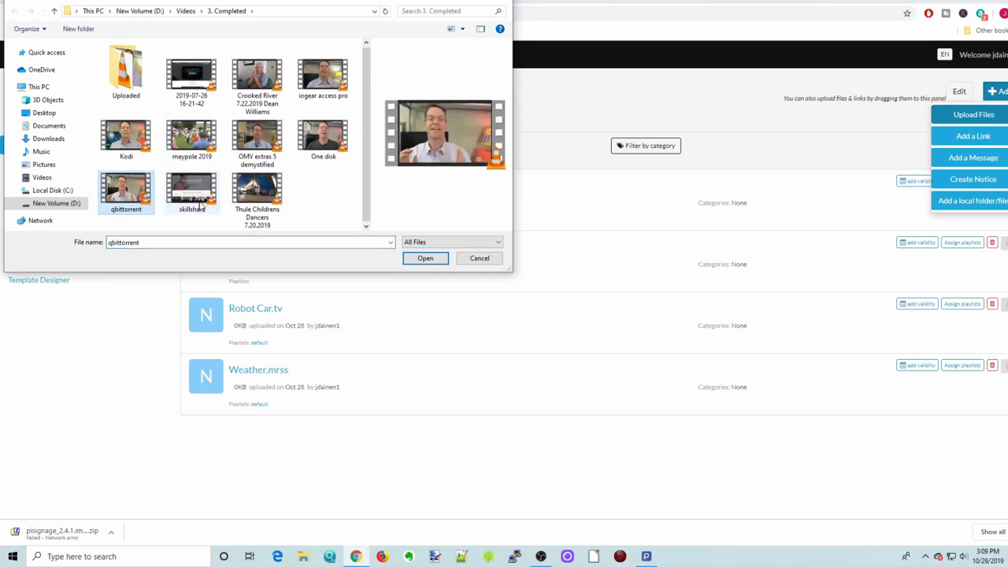
pyautogui.click(428, 260)
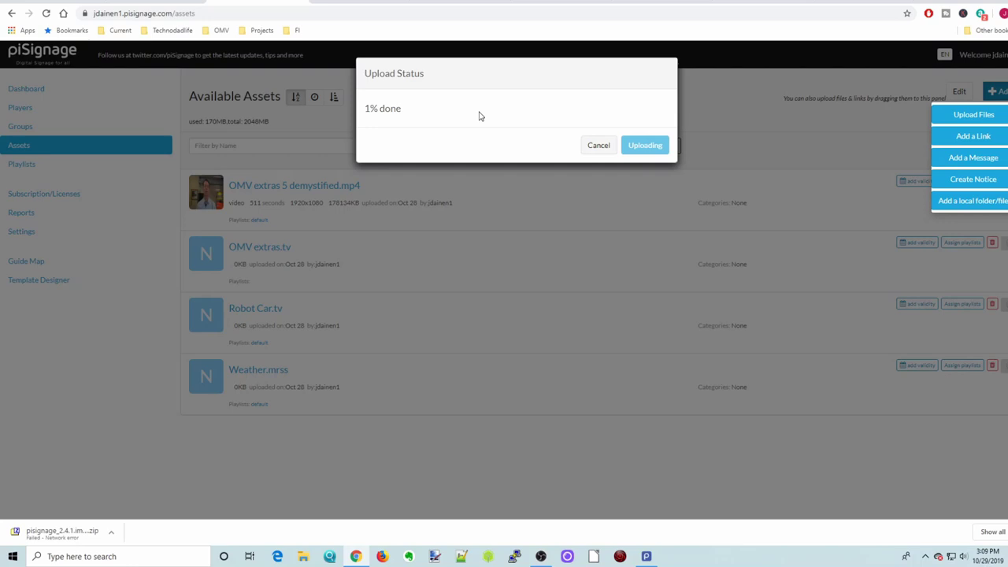
pyautogui.click(600, 149)
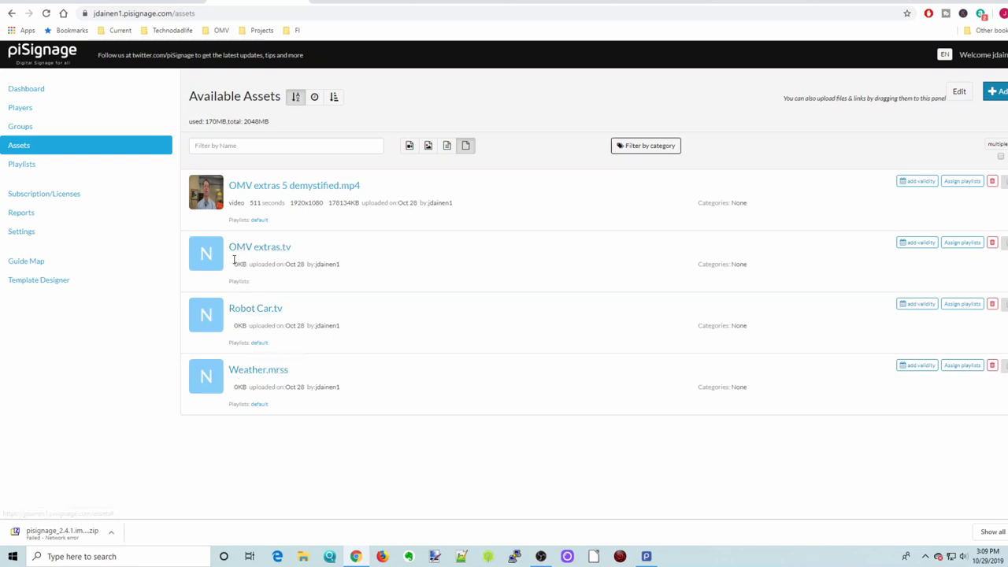
# Give the default playlist layout 2c (two equal zones, video left) and move OMV extras 5 to the top
pyautogui.click(44, 163)
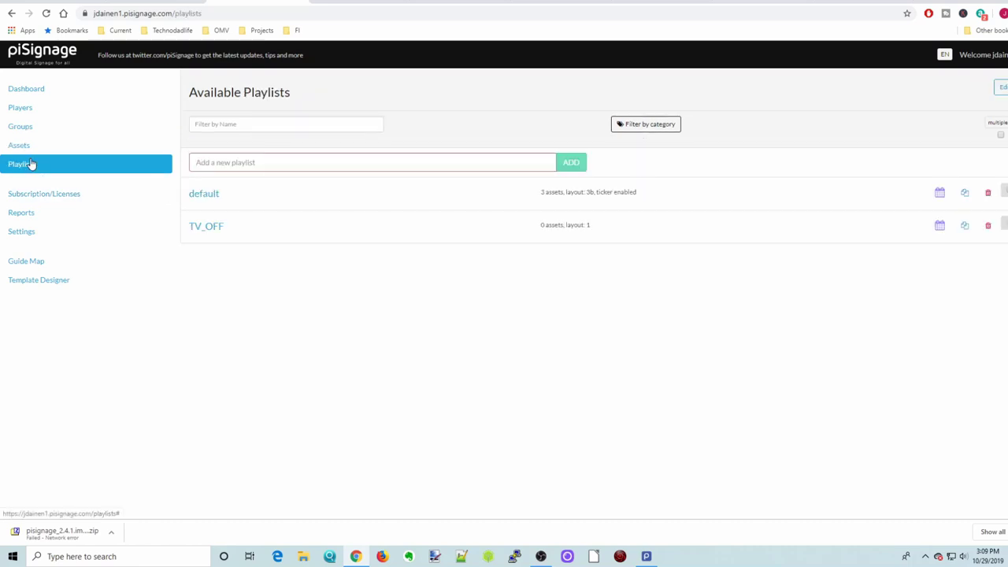
pyautogui.click(204, 196)
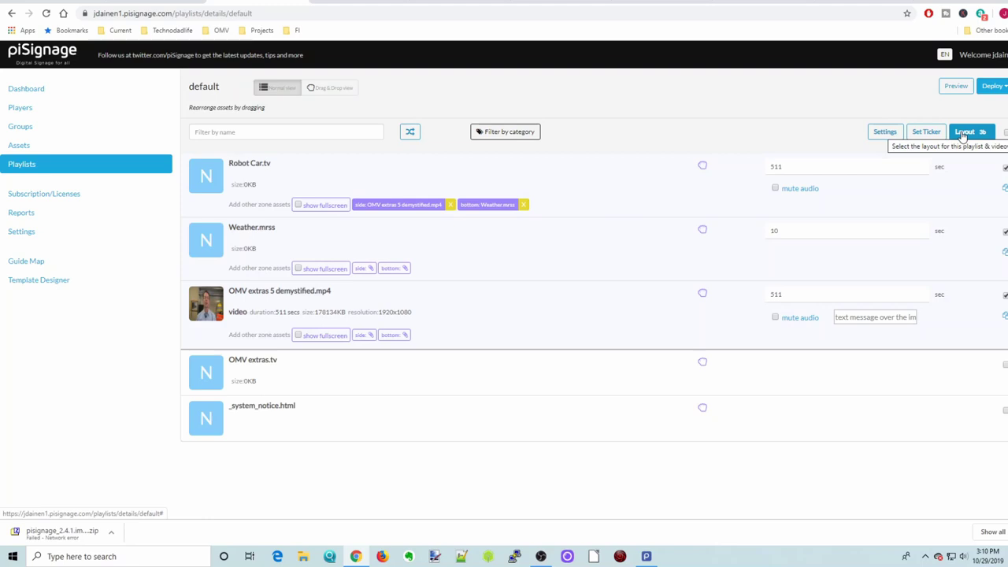
pyautogui.click(963, 136)
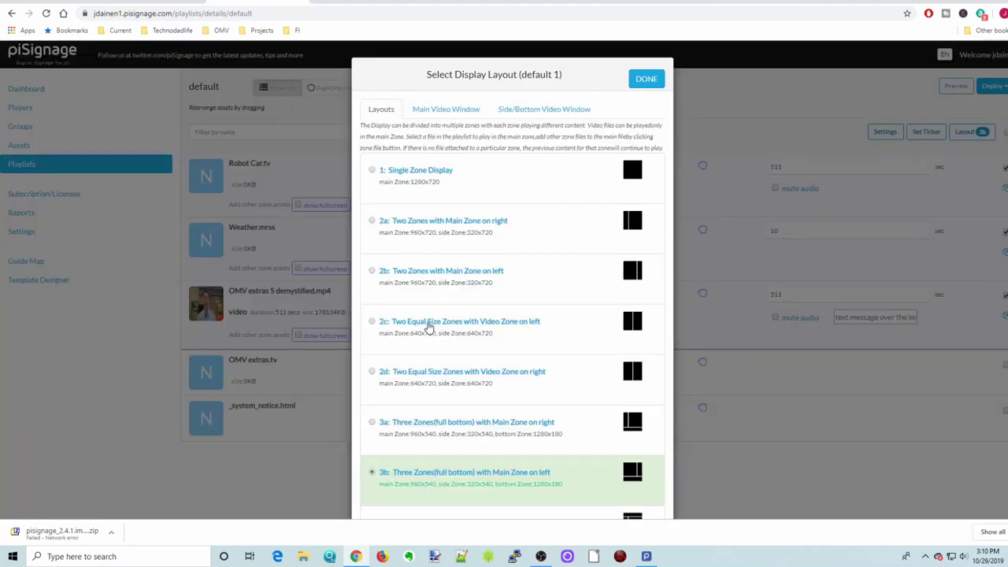
pyautogui.click(429, 325)
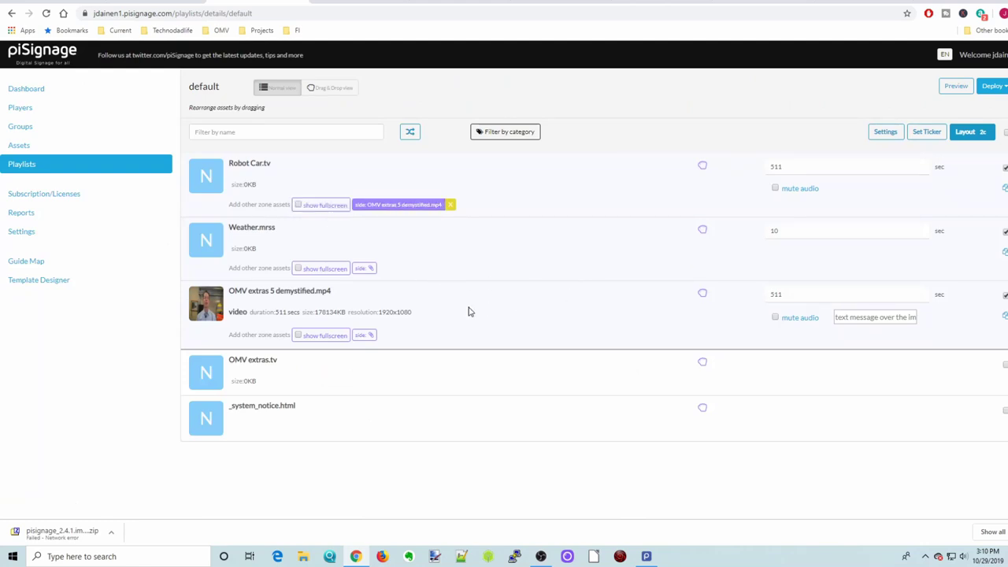
pyautogui.moveTo(702, 292); pyautogui.dragTo(701, 166)
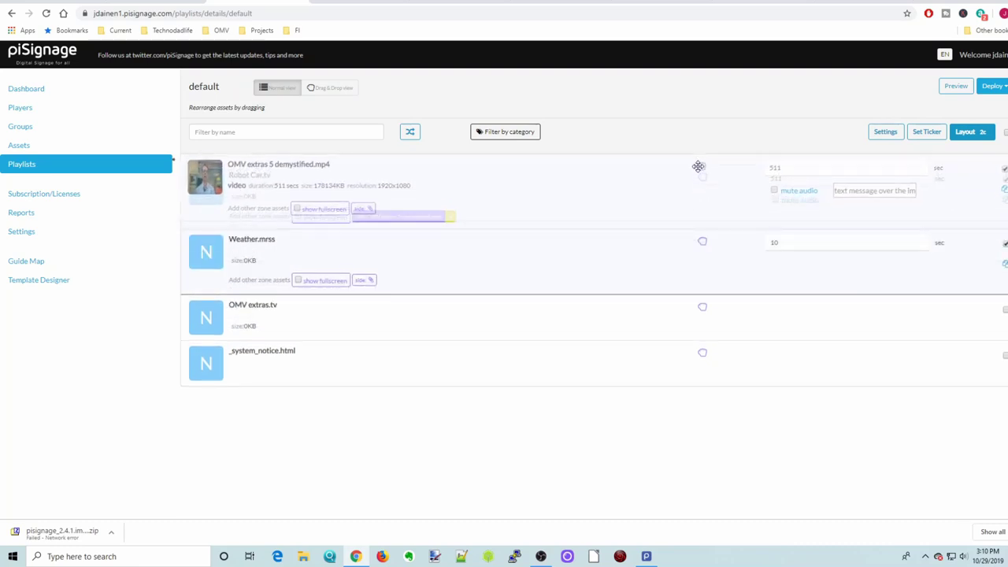
# Check the side-zone content for OMV extras 5 and move OMV extras.tv up to second place
pyautogui.click(364, 208)
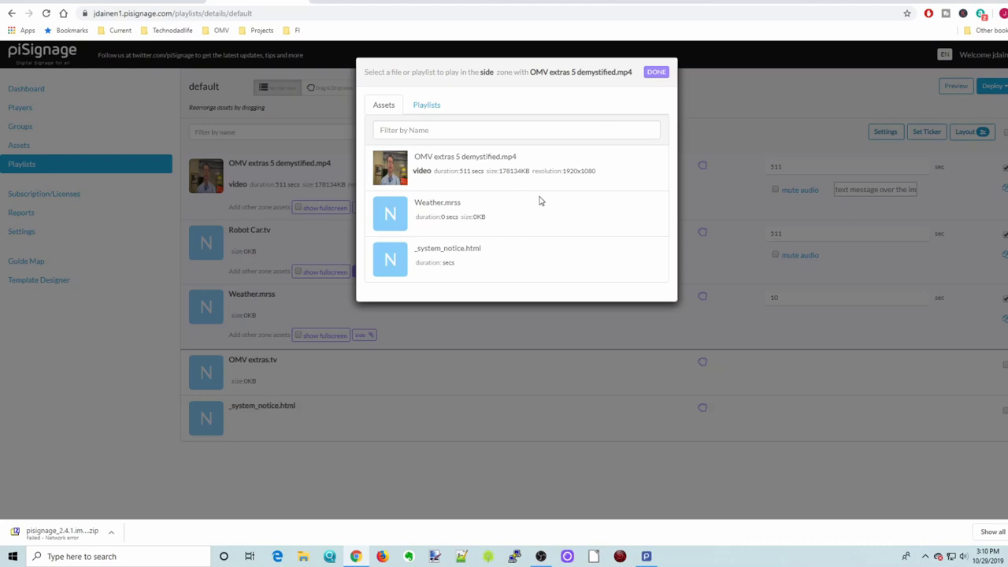
pyautogui.click(654, 73)
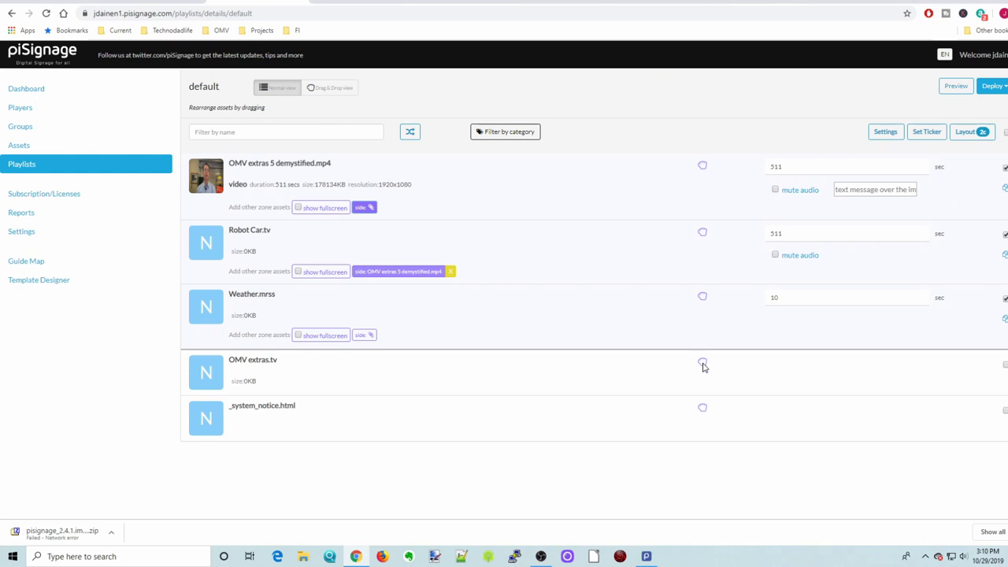
pyautogui.moveTo(702, 363); pyautogui.dragTo(709, 235)
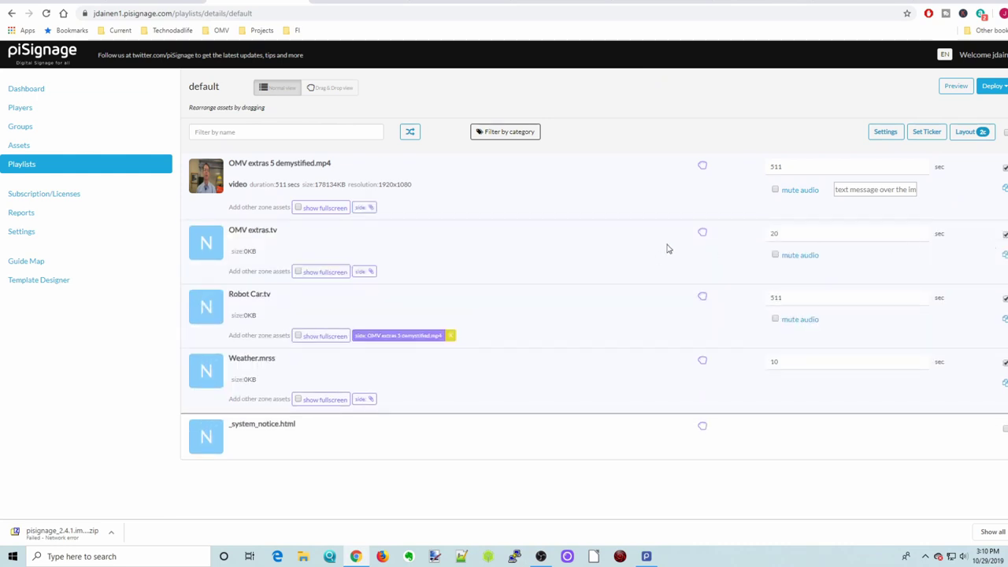
pyautogui.click(366, 209)
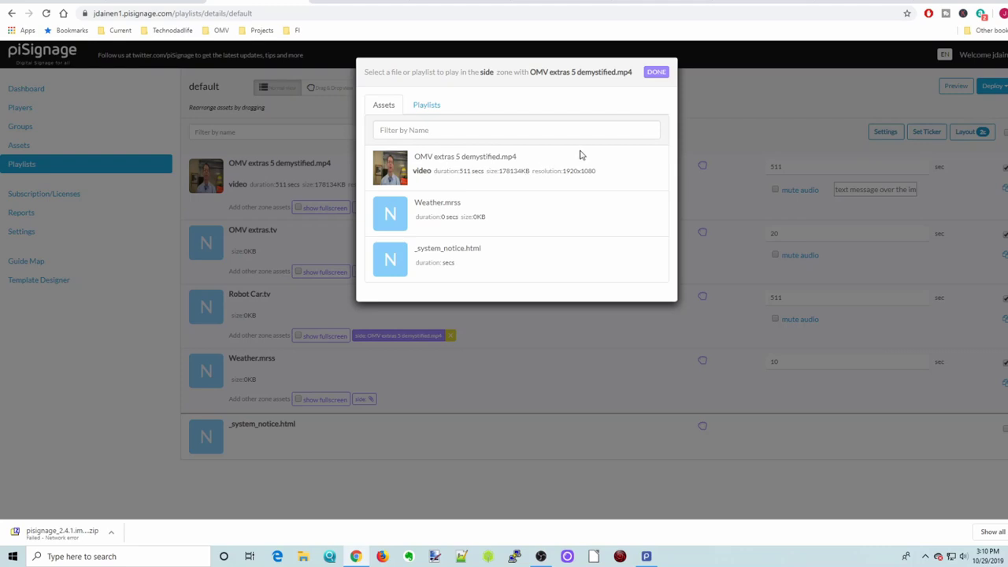
pyautogui.click(656, 74)
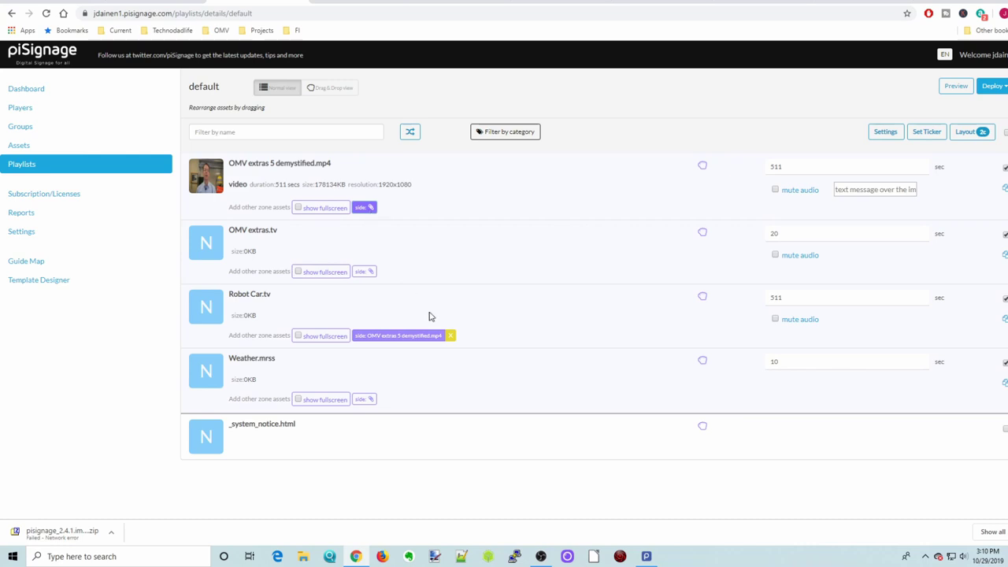
# Move Robot Car.tv to the top with OMV extras 5 demystified.mp4 beside it; exclude OMV extras.tv and Weather.mrss
pyautogui.click(450, 335)
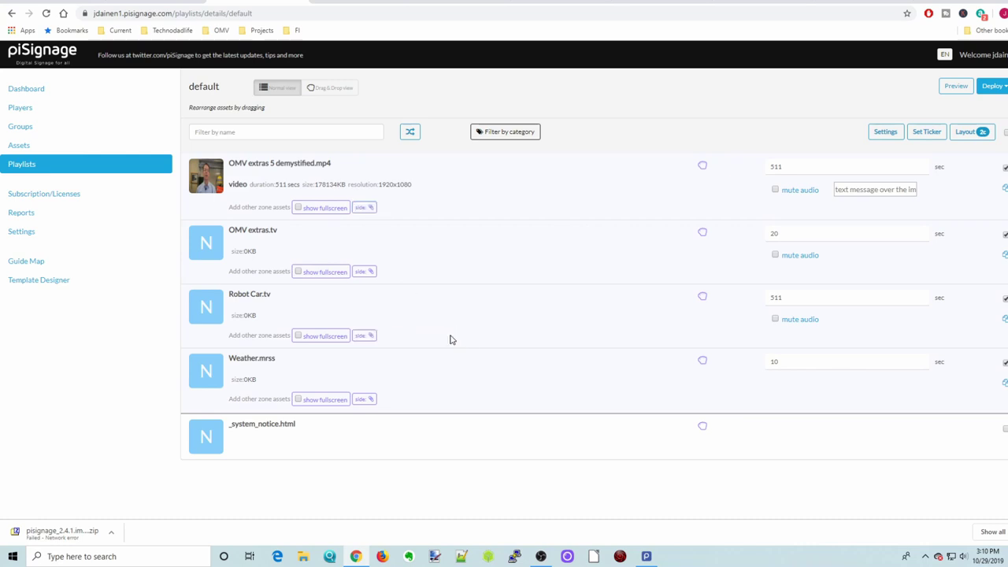
pyautogui.click(363, 208)
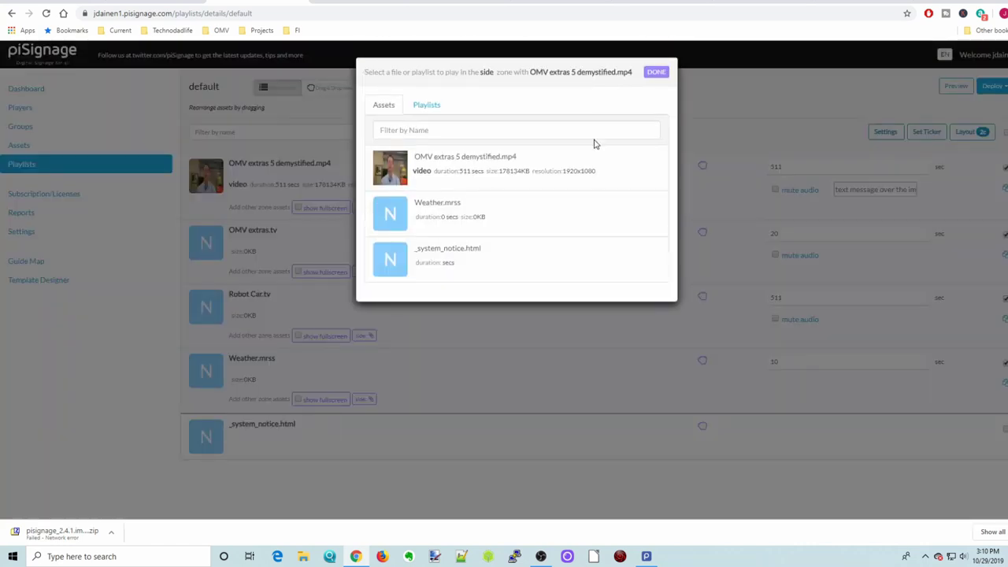
pyautogui.click(655, 74)
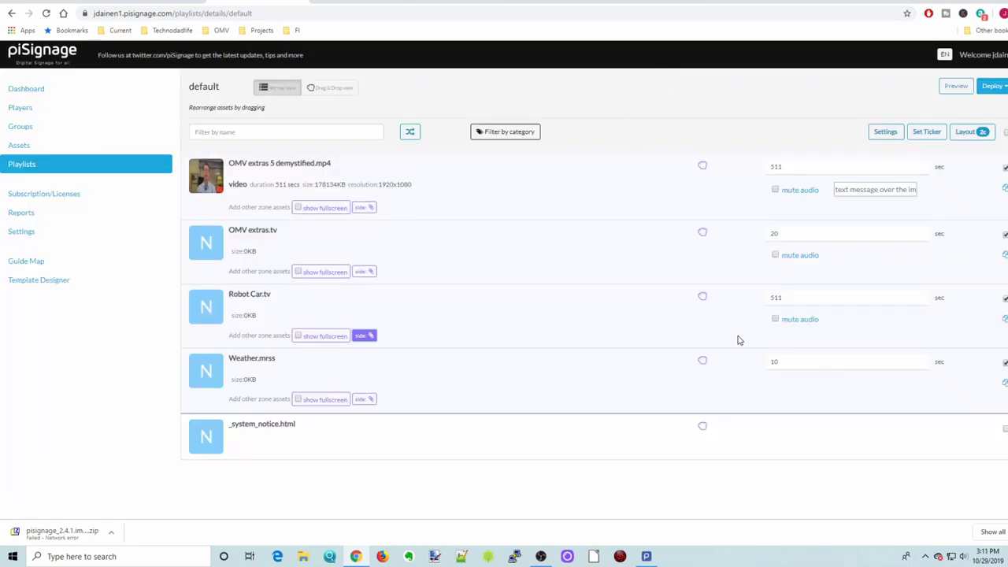
pyautogui.moveTo(703, 298); pyautogui.dragTo(713, 158)
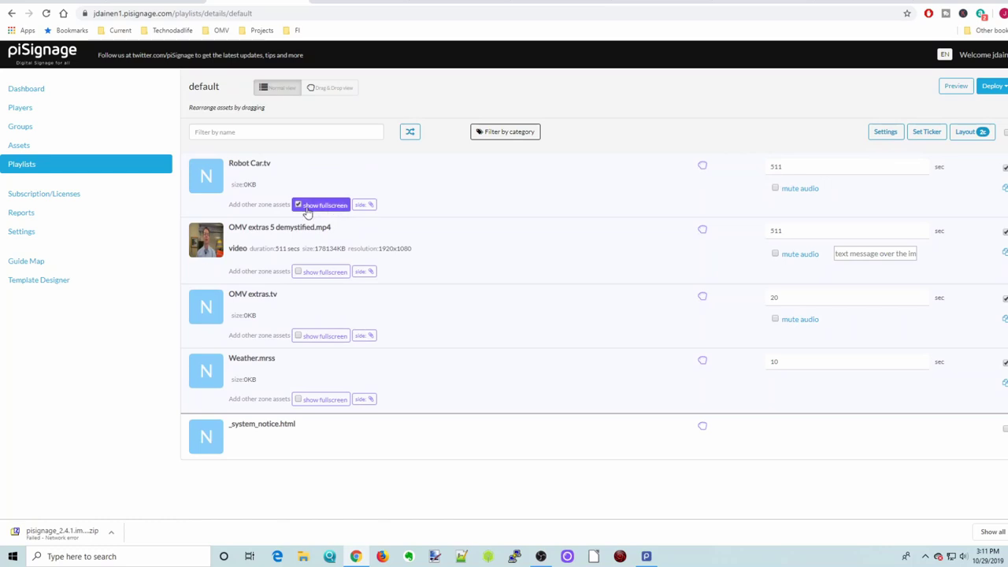
pyautogui.click(365, 206)
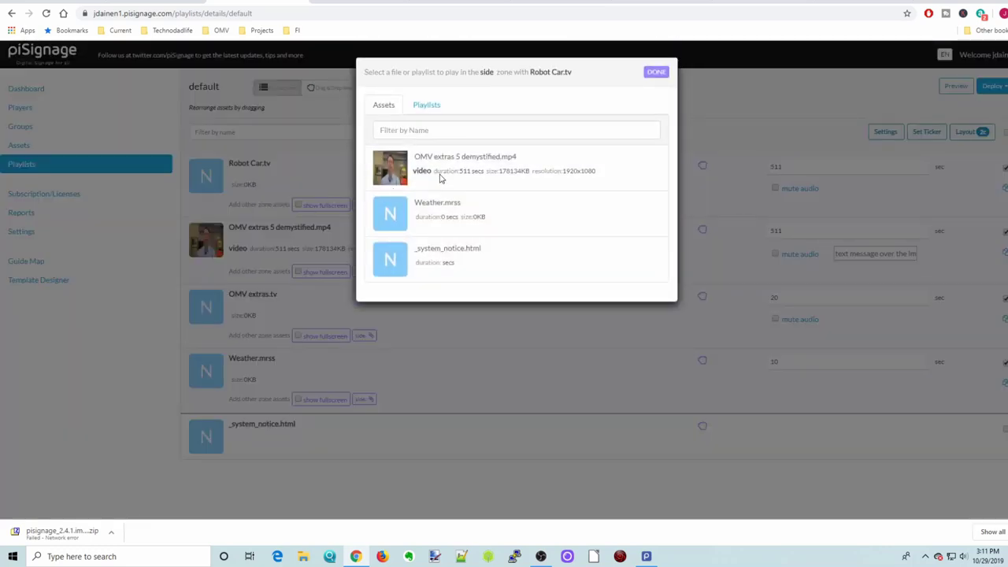
pyautogui.click(657, 72)
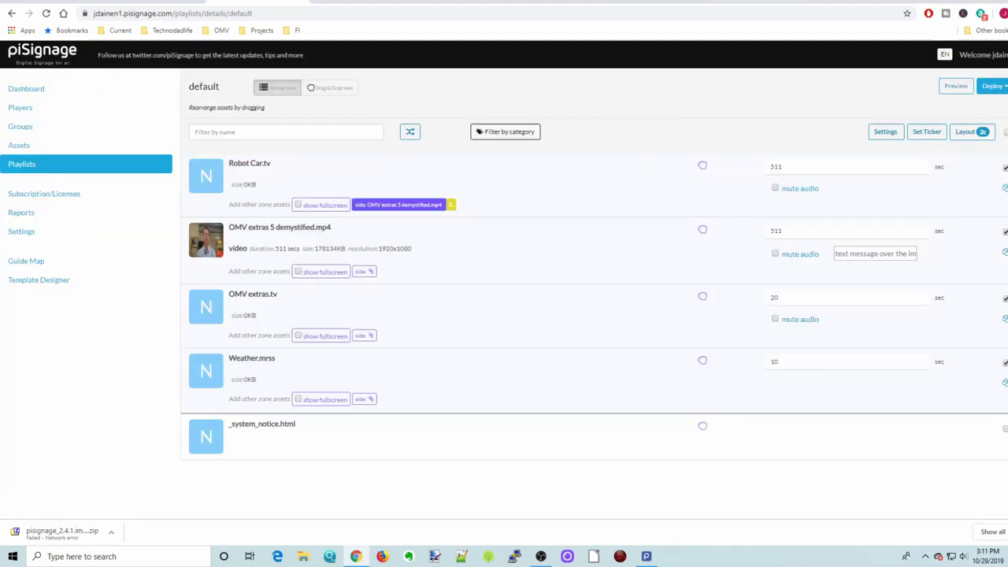
pyautogui.click(1005, 298)
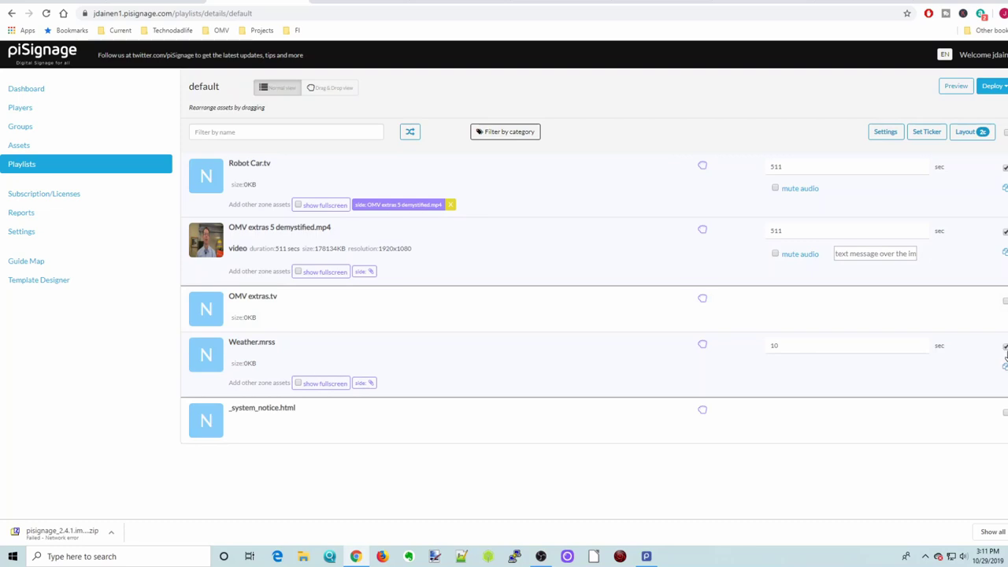
pyautogui.click(1005, 348)
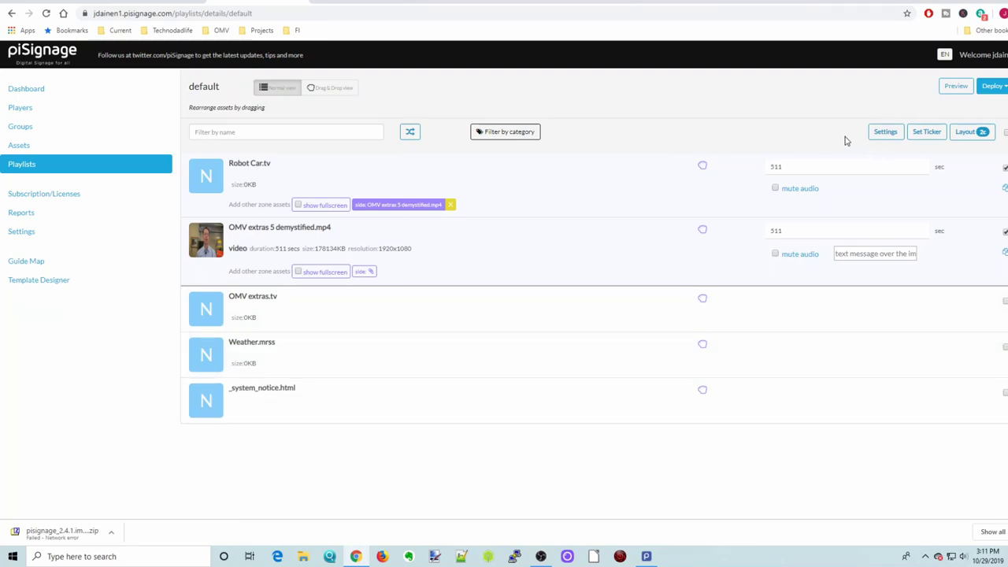
pyautogui.click(967, 132)
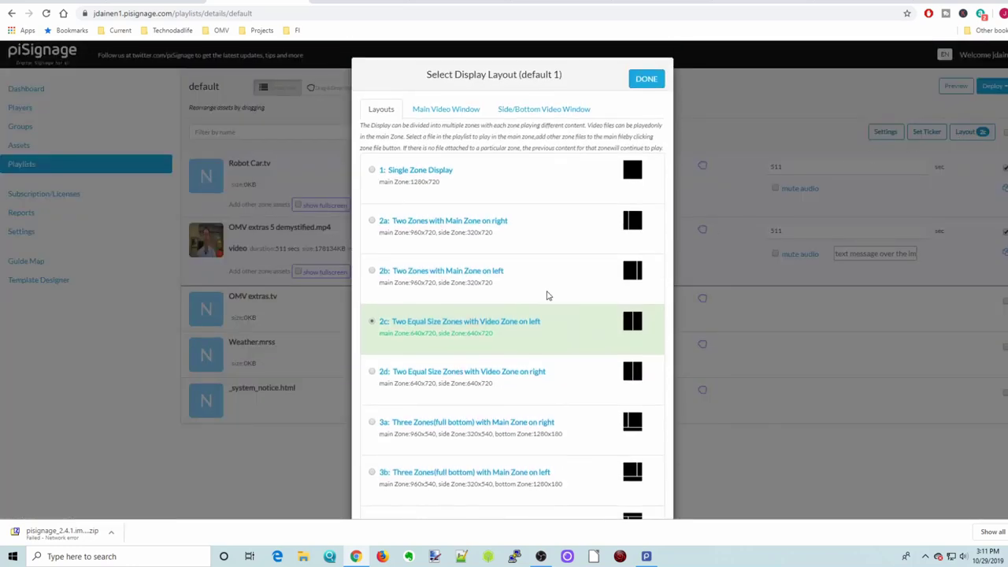
pyautogui.scroll(-2, 549, 296)
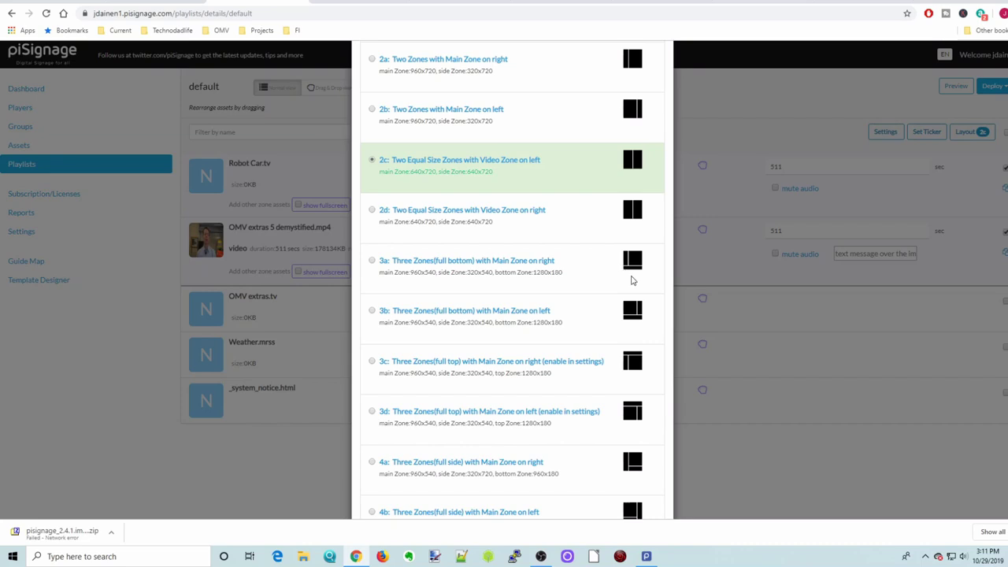
pyautogui.scroll(3, 623, 278)
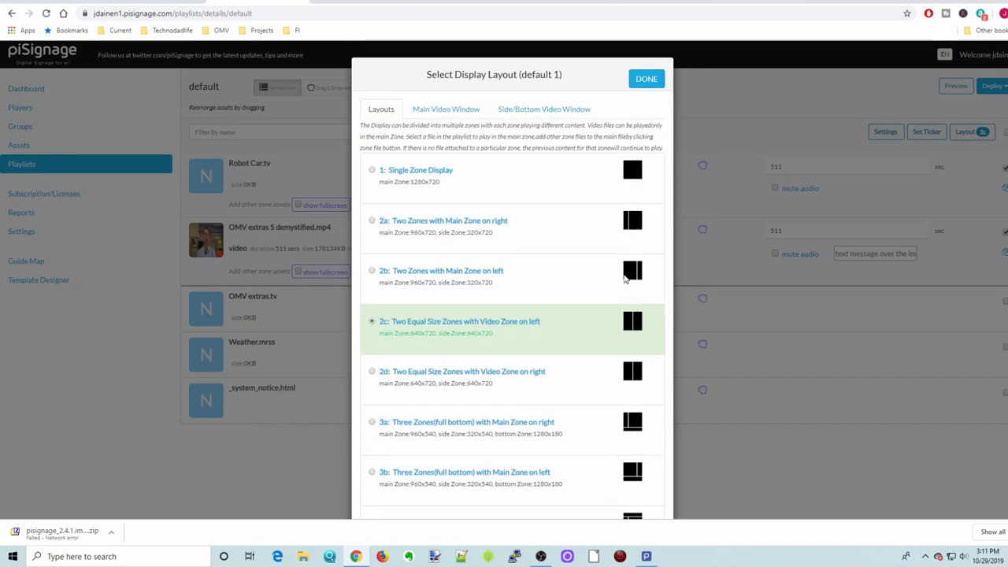
pyautogui.click(648, 80)
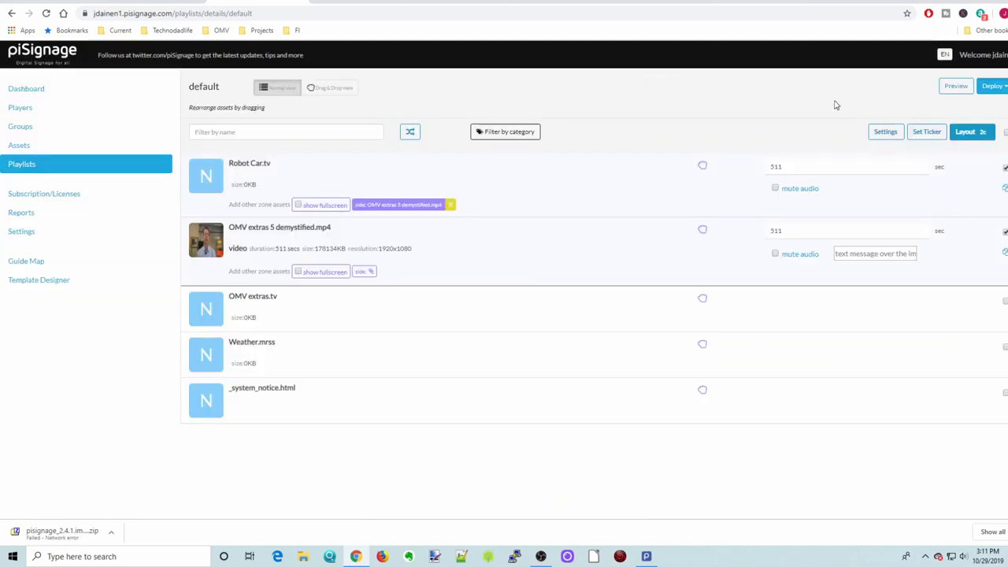
# Save a left-scrolling ticker at Medium speed reading 'Subscribe to Techno Dad Life and You will have many blessing come to you.'
pyautogui.click(926, 132)
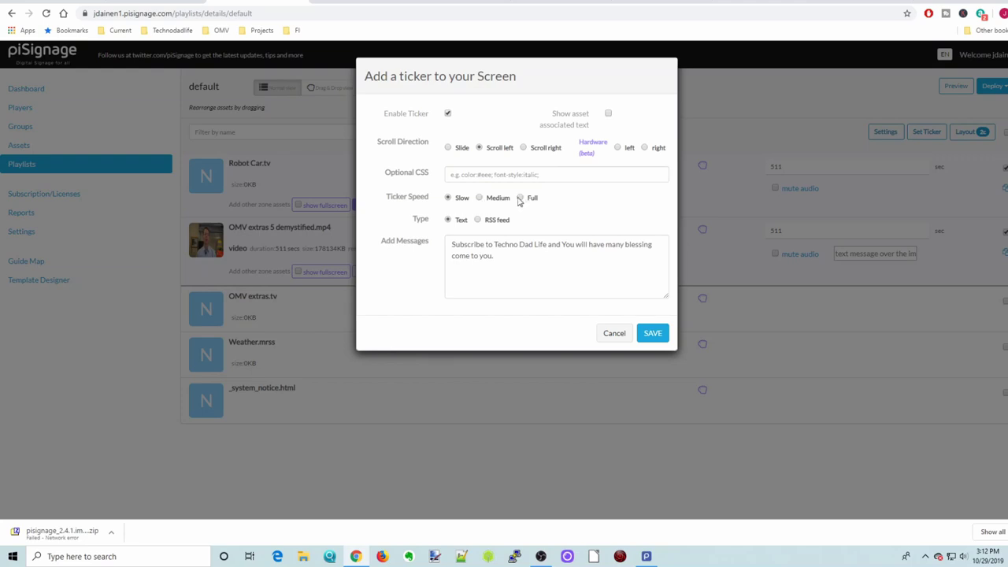
pyautogui.click(479, 199)
pyautogui.click(652, 334)
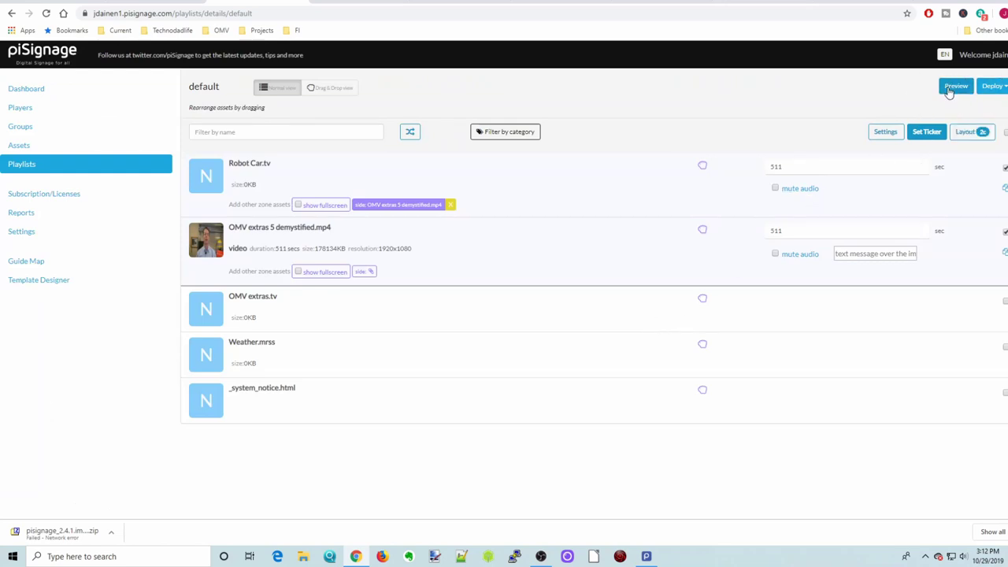
pyautogui.click(954, 91)
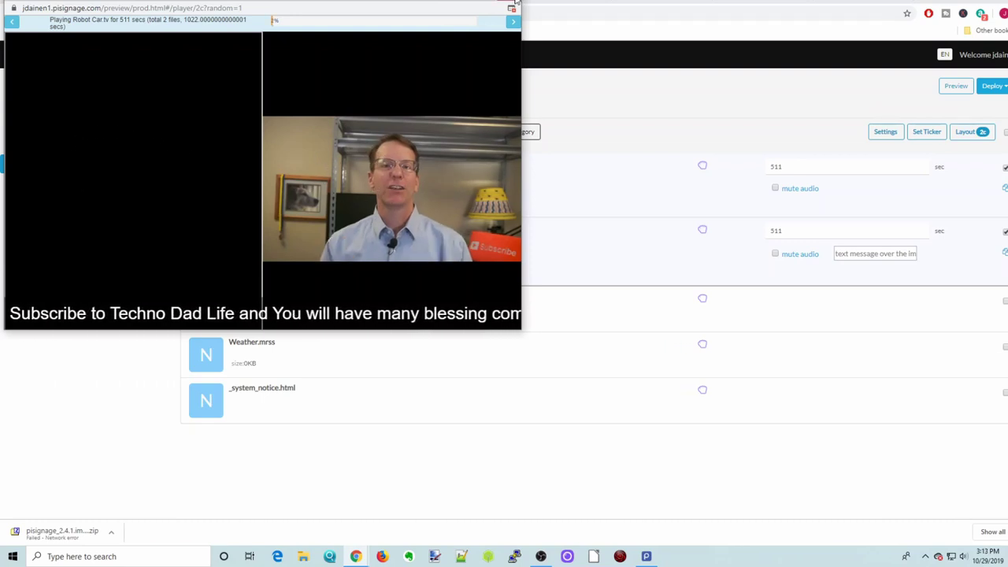
pyautogui.hotkey('ctrl', 'w')
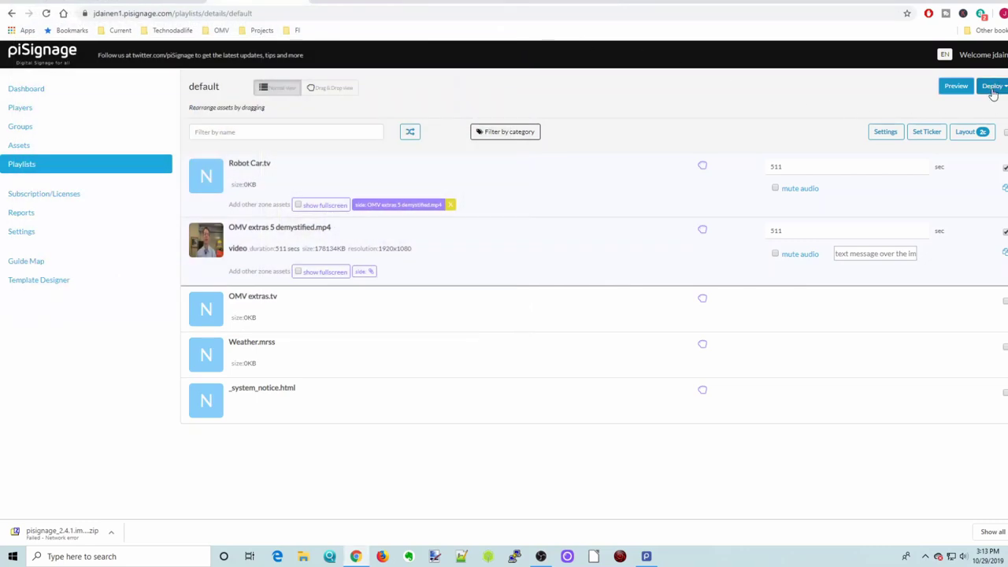
# Deploy the default playlist to the Office group's players and dismiss the confirmation
pyautogui.click(993, 88)
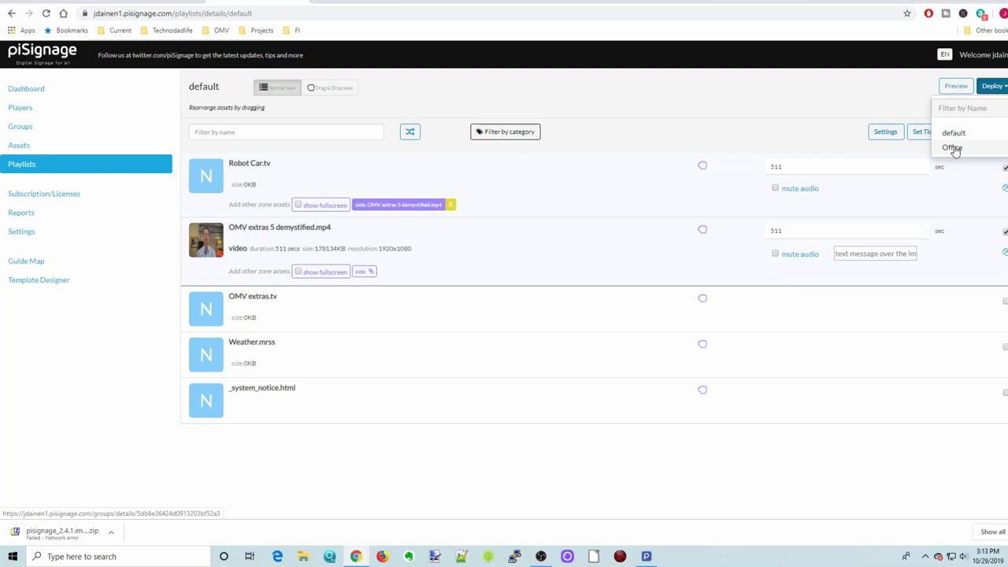
pyautogui.click(953, 149)
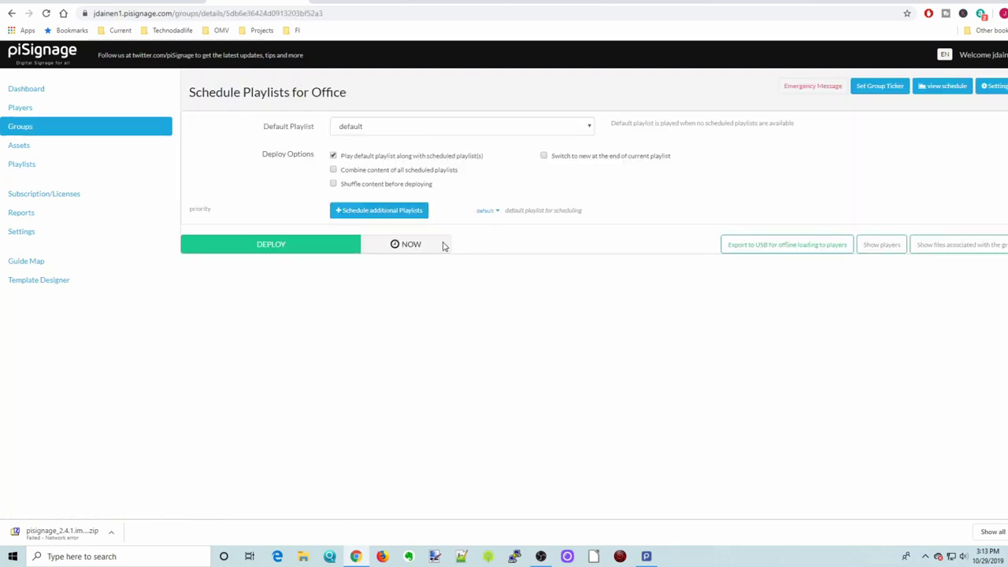
pyautogui.click(291, 246)
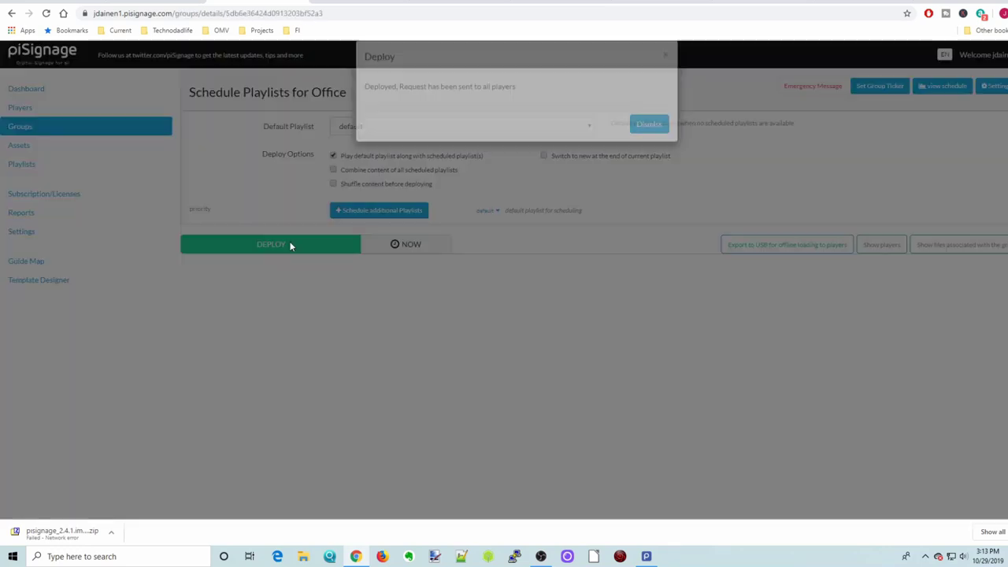
pyautogui.click(646, 142)
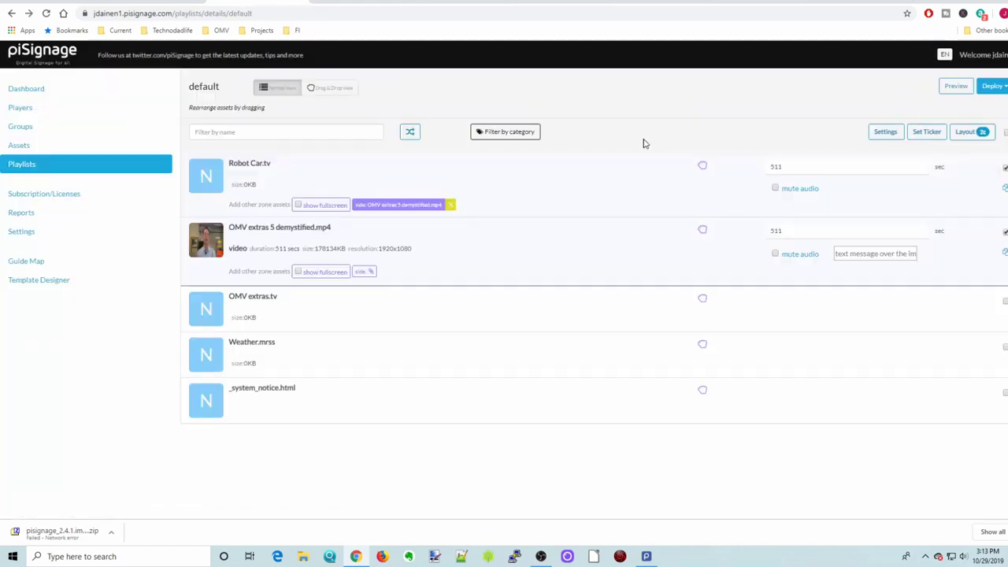